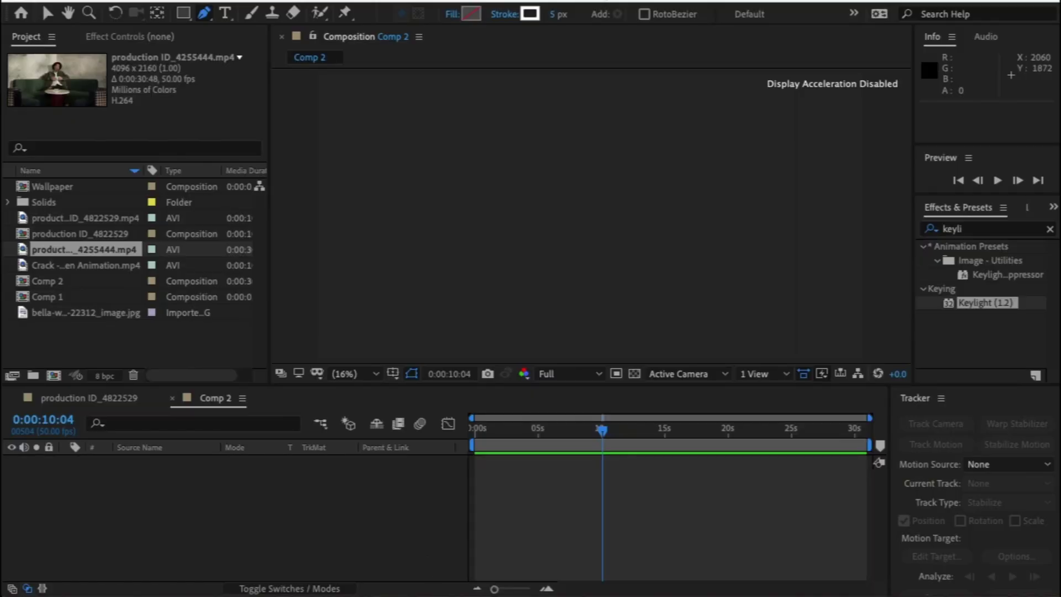
Add the sofa footage (product…4255444.mp4) to Comp 2 and end the work area at 0:00:10:01.
left_click(434, 593)
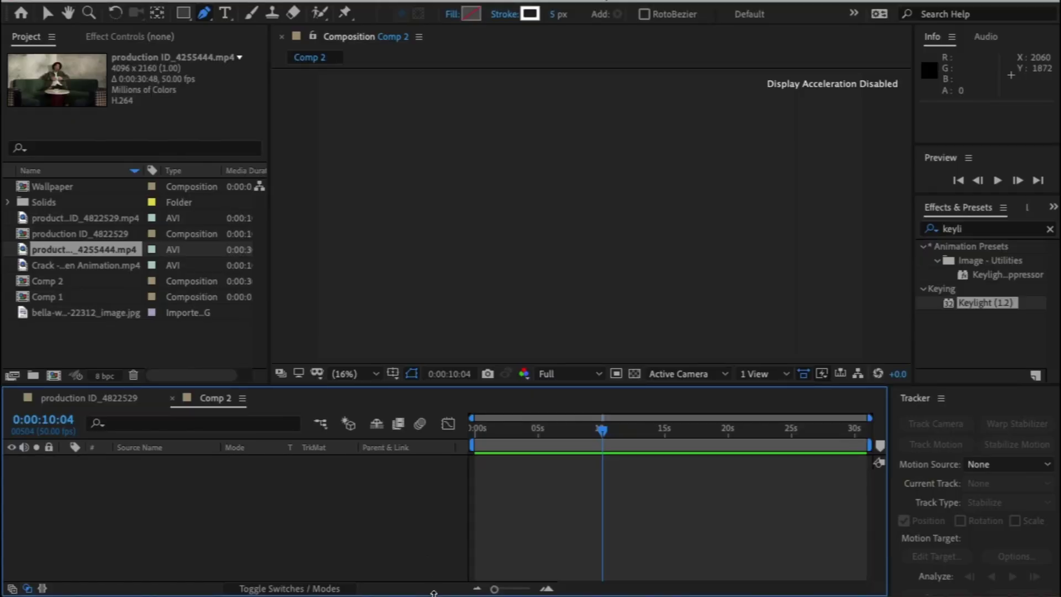
left_click_drag(434, 385, 434, 406)
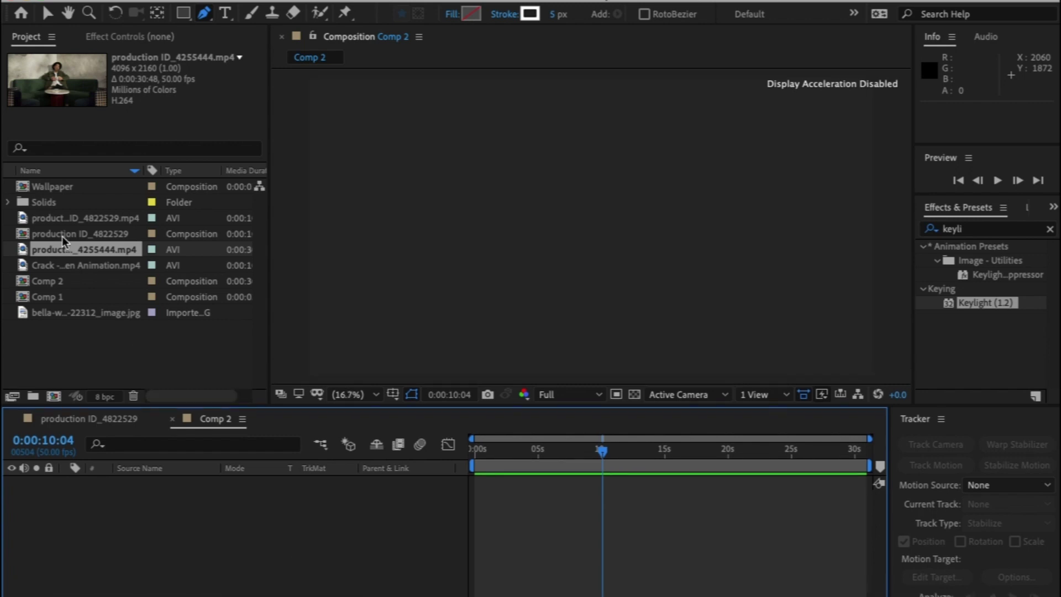
left_click_drag(60, 254, 253, 593)
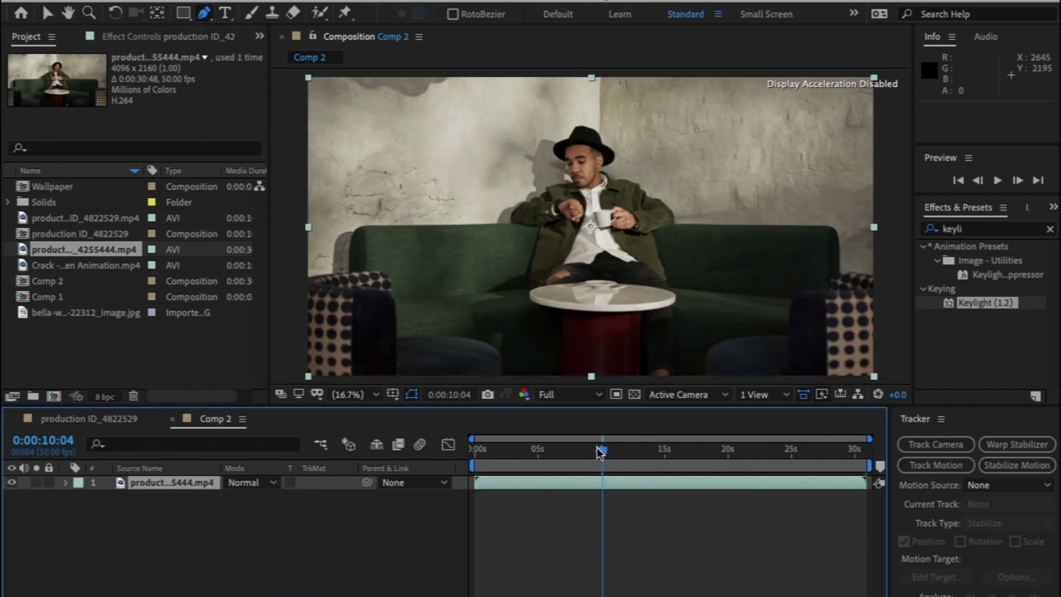
mouse_move(603, 457)
left_mouse_down()
mouse_move(742, 453)
mouse_move(601, 462)
left_mouse_up()
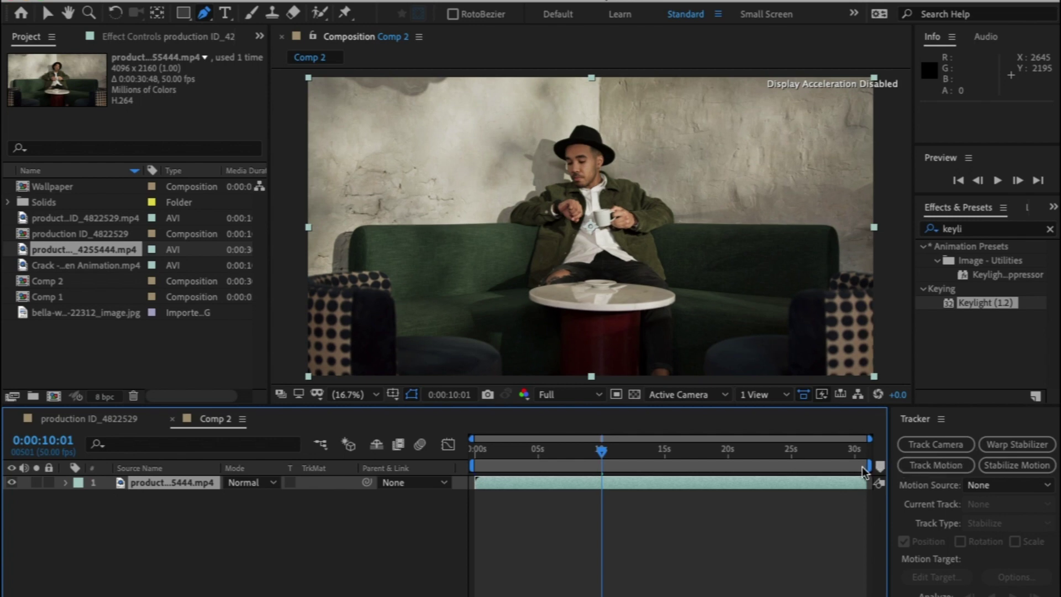
left_click_drag(877, 466, 598, 465)
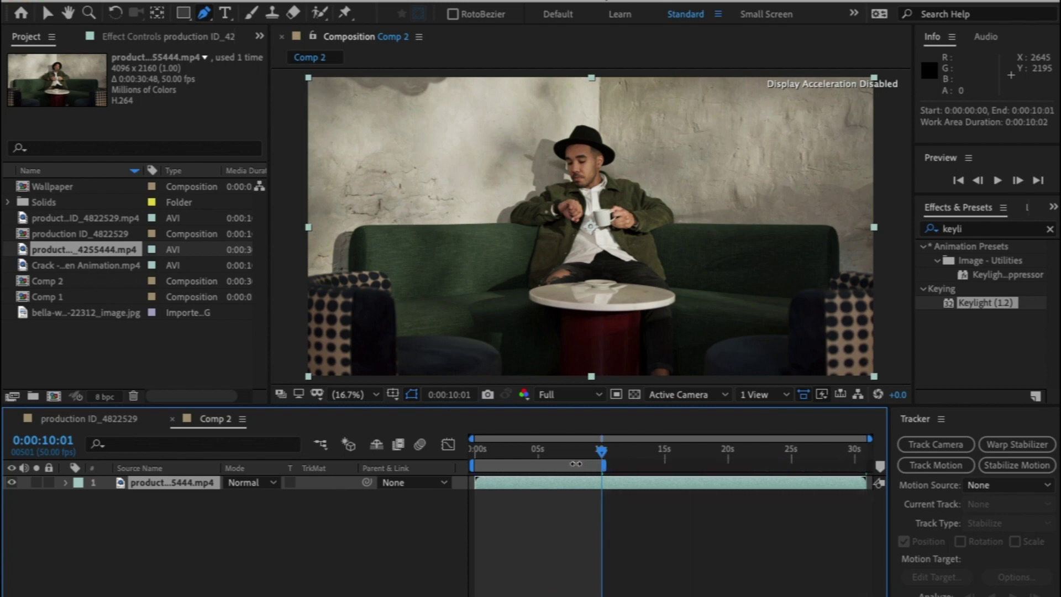
Trim Comp 2 to its 10-second work area and return the playhead to the first frame.
right_click(575, 463)
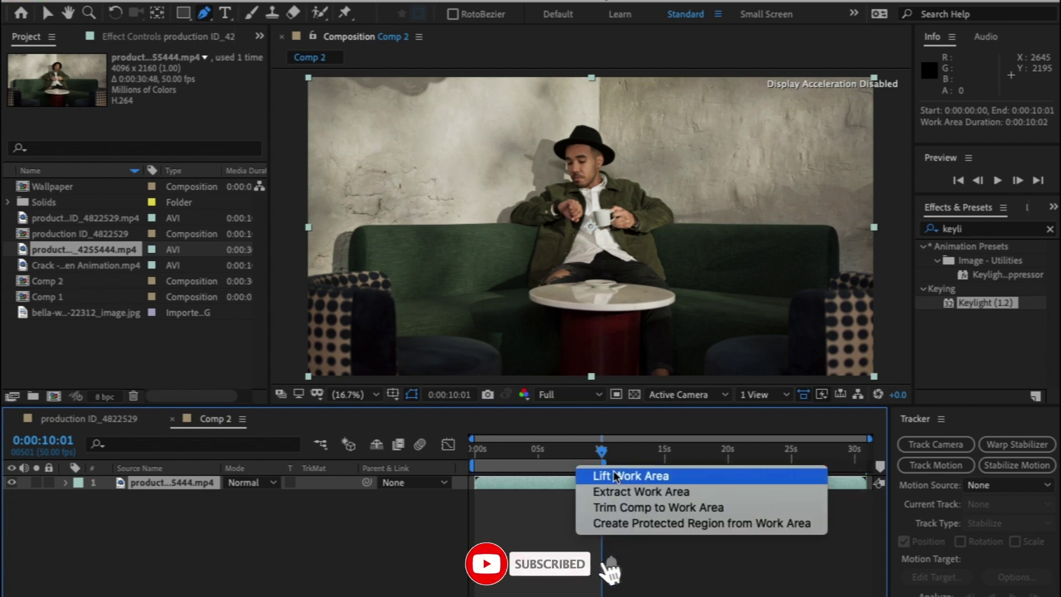
left_click(642, 507)
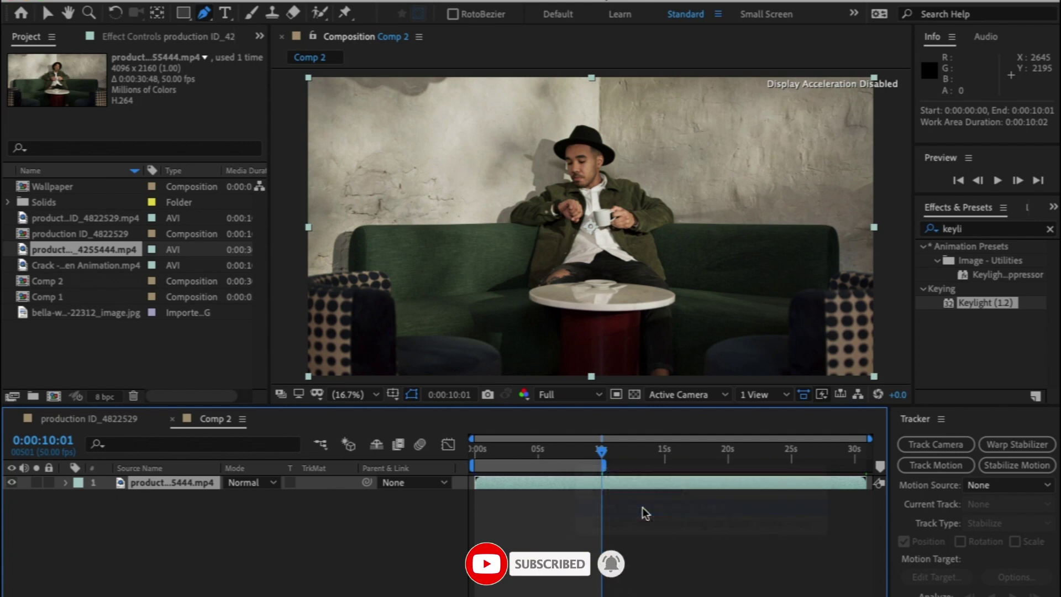
left_click_drag(542, 453, 282, 451)
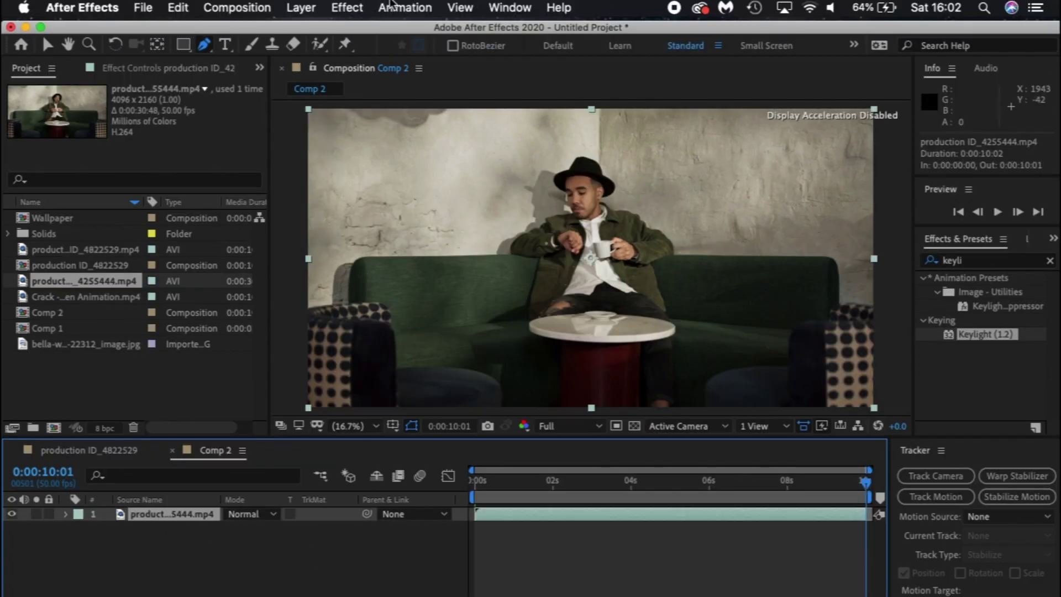
Apply Boris FX Mocha tracking to the sofa footage and launch the Mocha AE plugin.
left_click(404, 7)
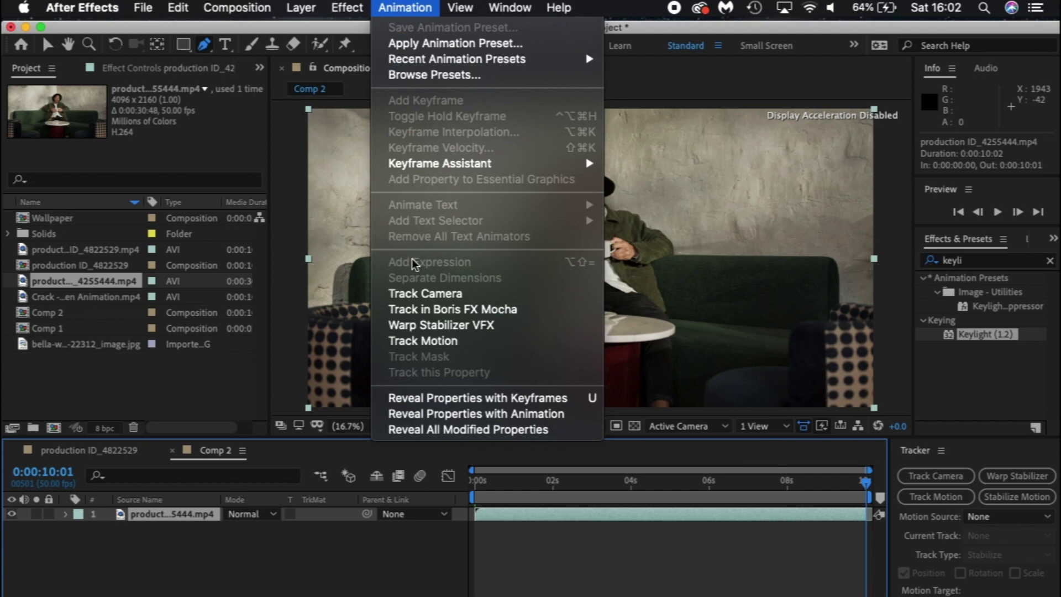
left_click(445, 313)
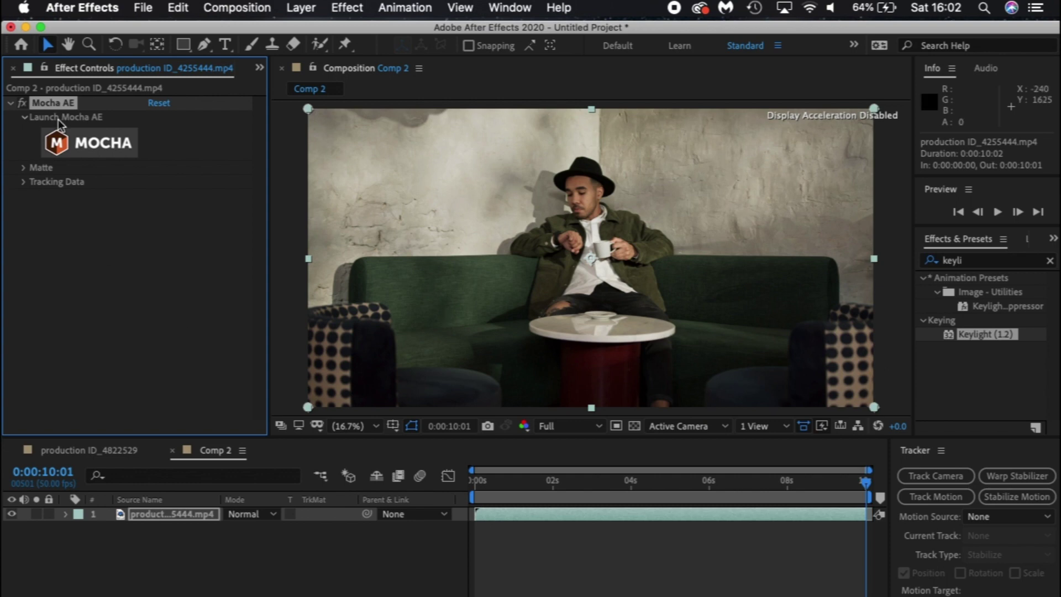
left_click(86, 154)
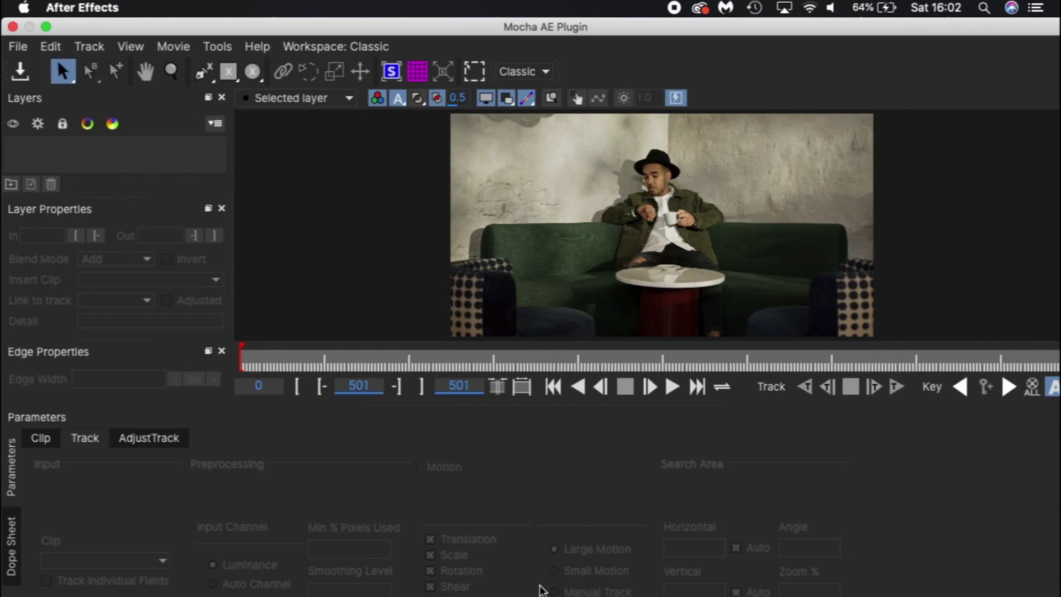
Maximize the Mocha window and switch its workspace to Essentials, then back to Classic.
left_click(537, 76)
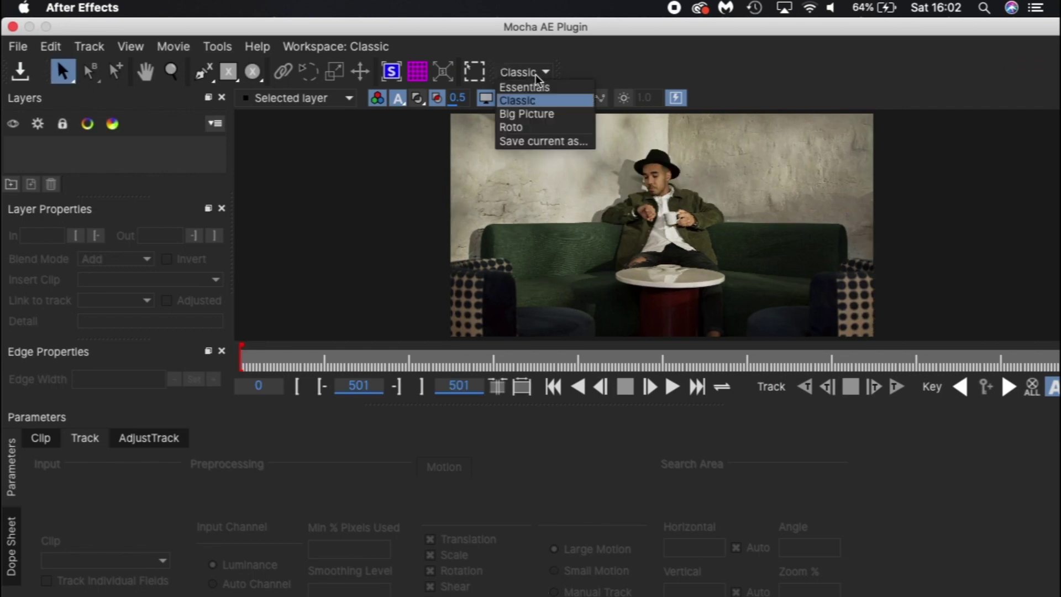
left_click(532, 93)
left_click(46, 26)
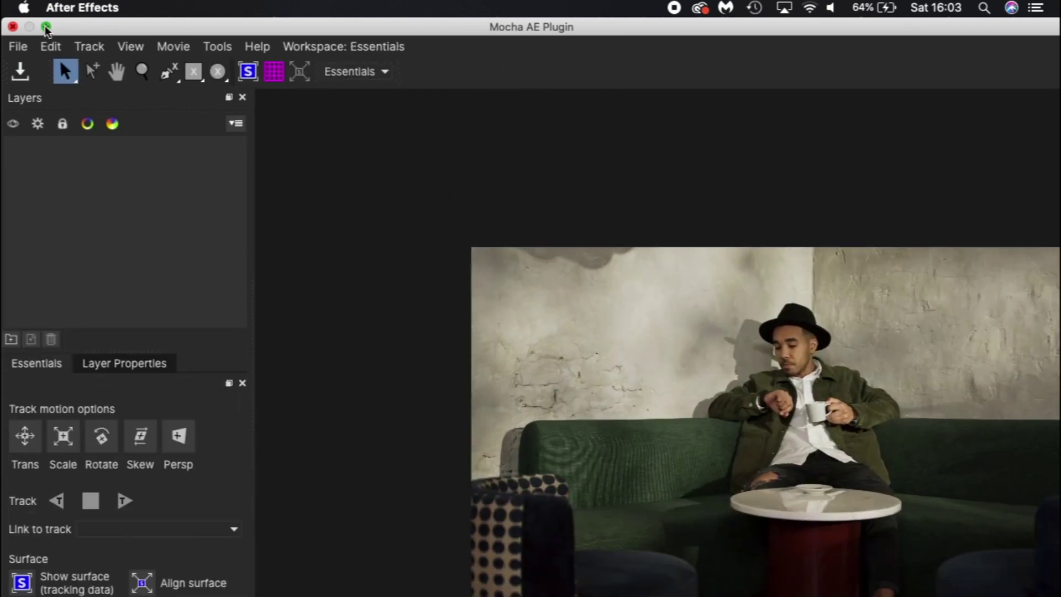
left_click(385, 71)
left_click(391, 100)
left_click(204, 70)
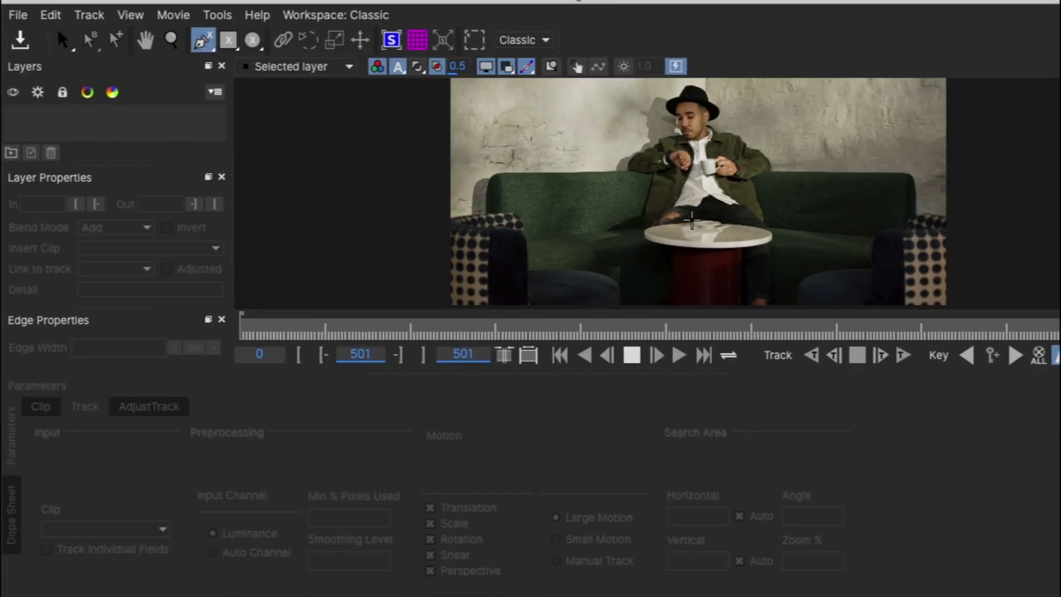
Outline the tabletop and red base with a closed X-Spline shape.
left_click(724, 220)
left_click(693, 221)
left_click(629, 225)
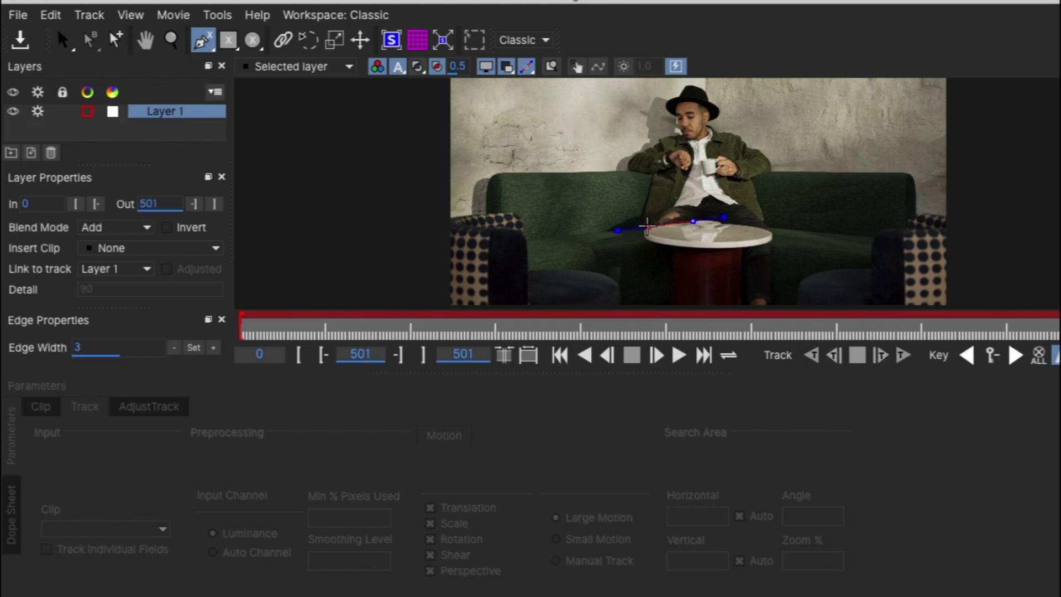
left_click(674, 250)
left_click(675, 307)
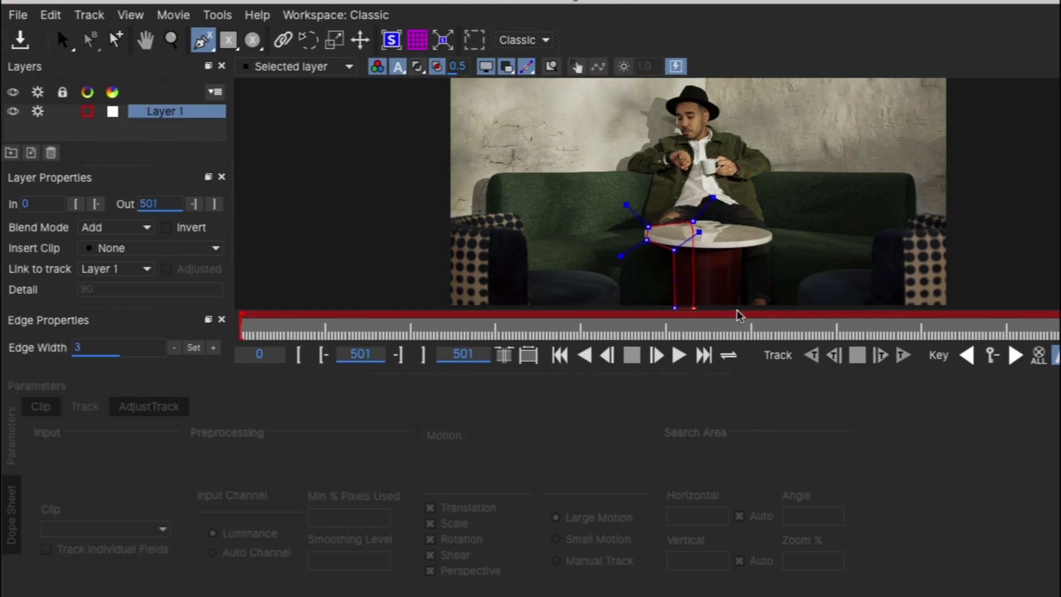
left_click(743, 307)
left_click(744, 248)
left_click(775, 239)
left_click(774, 229)
right_click(774, 229)
left_click(63, 40)
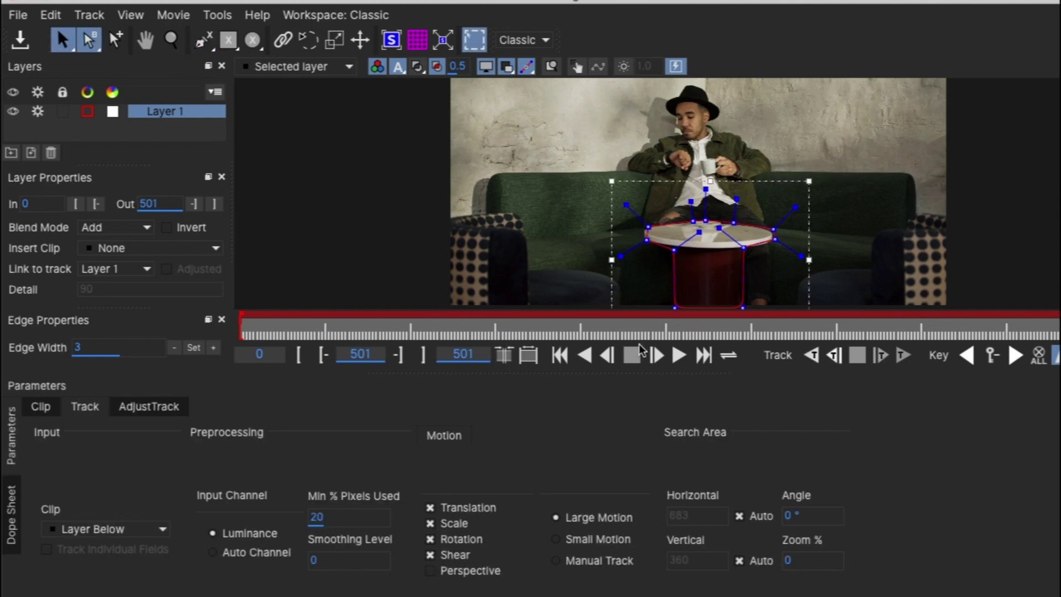
Track the table shape forwards through the clip, save the Mocha project, and close Mocha.
left_click(879, 354)
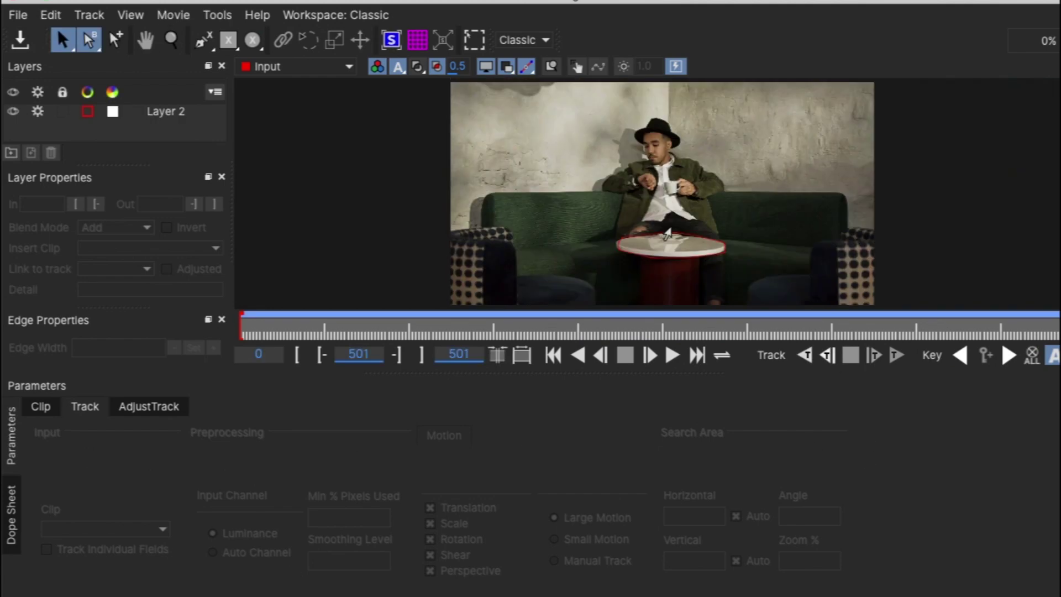
left_click(668, 237)
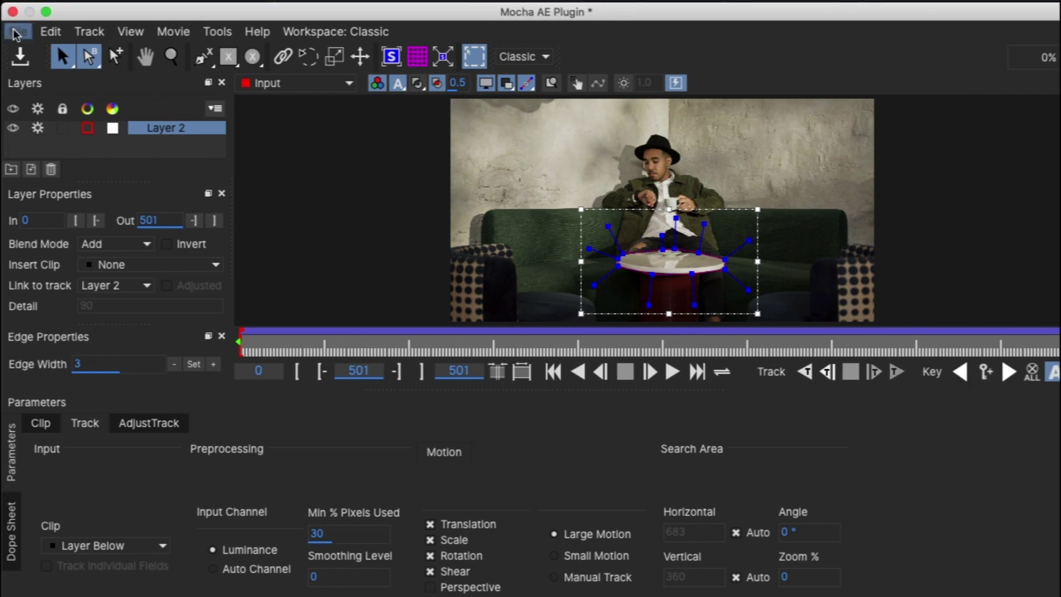
left_click(17, 14)
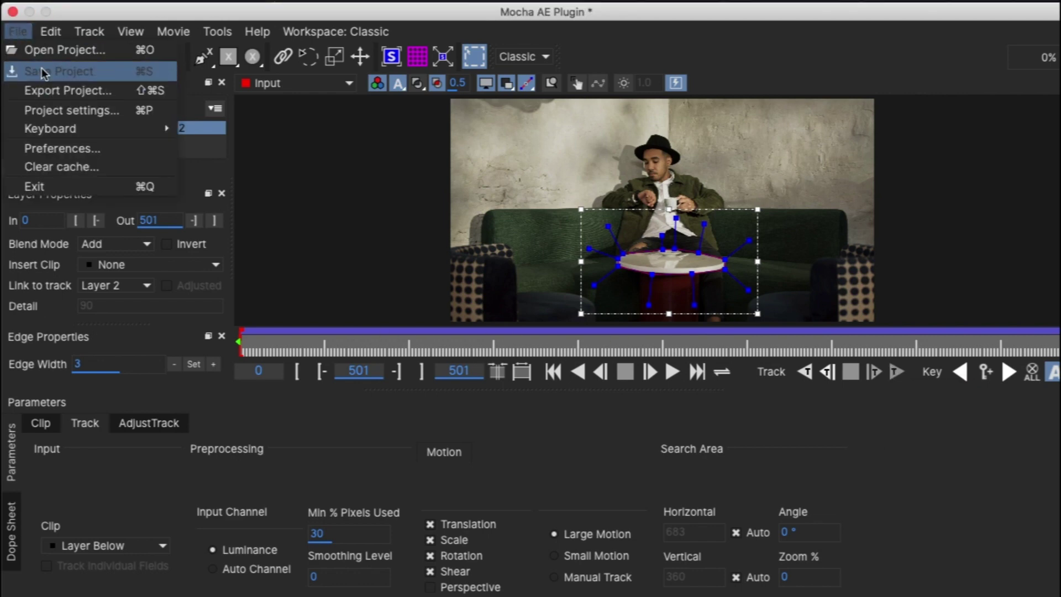
left_click(43, 70)
left_click(13, 11)
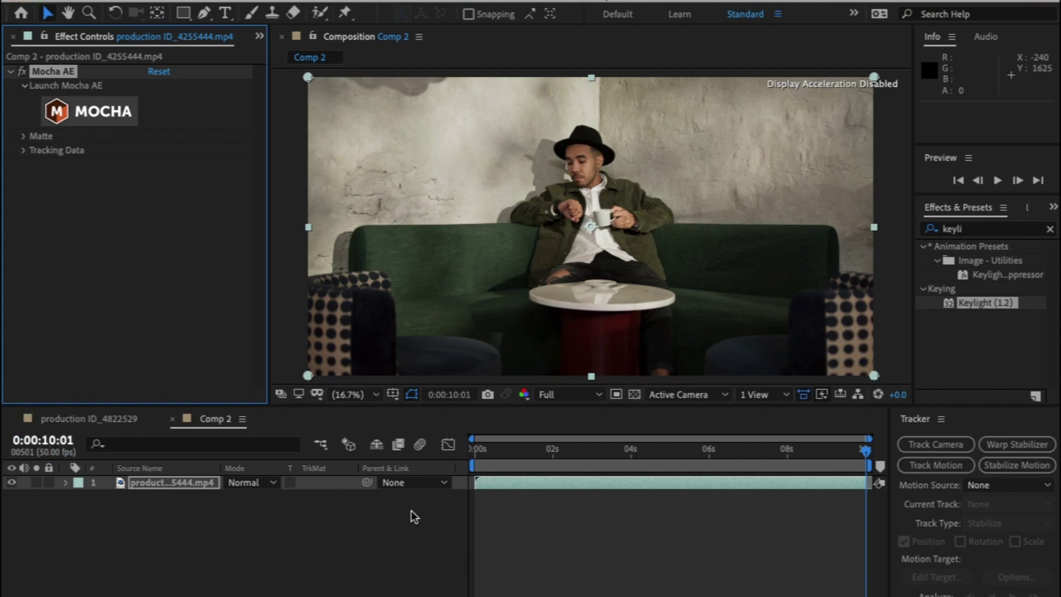
Add a Null 2 null object to Comp 2 and expand the footage's Mocha AE Tracking Data settings.
left_click(401, 525)
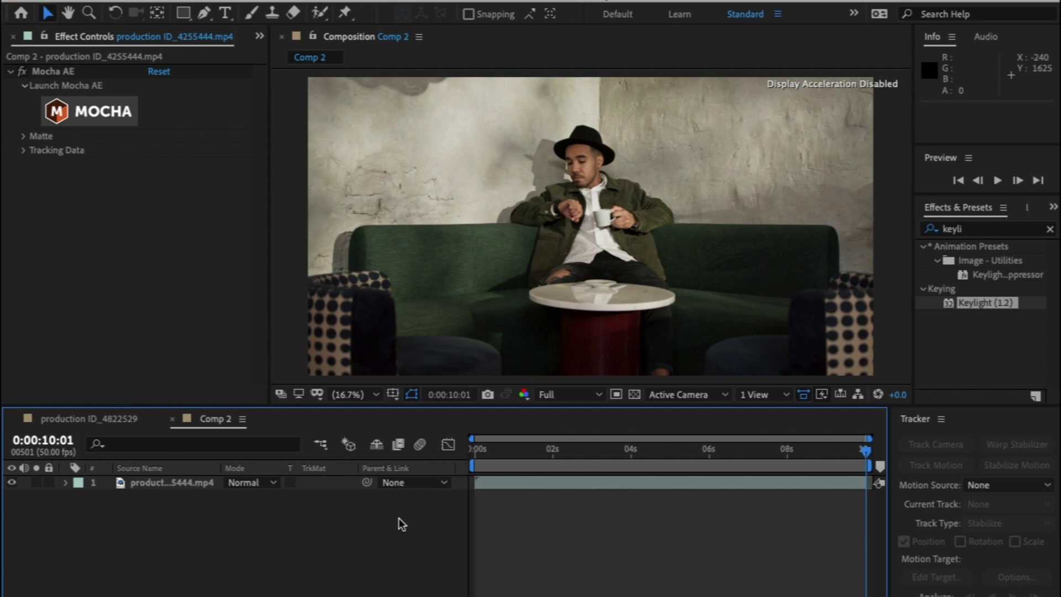
right_click(399, 520)
mouse_move(475, 448)
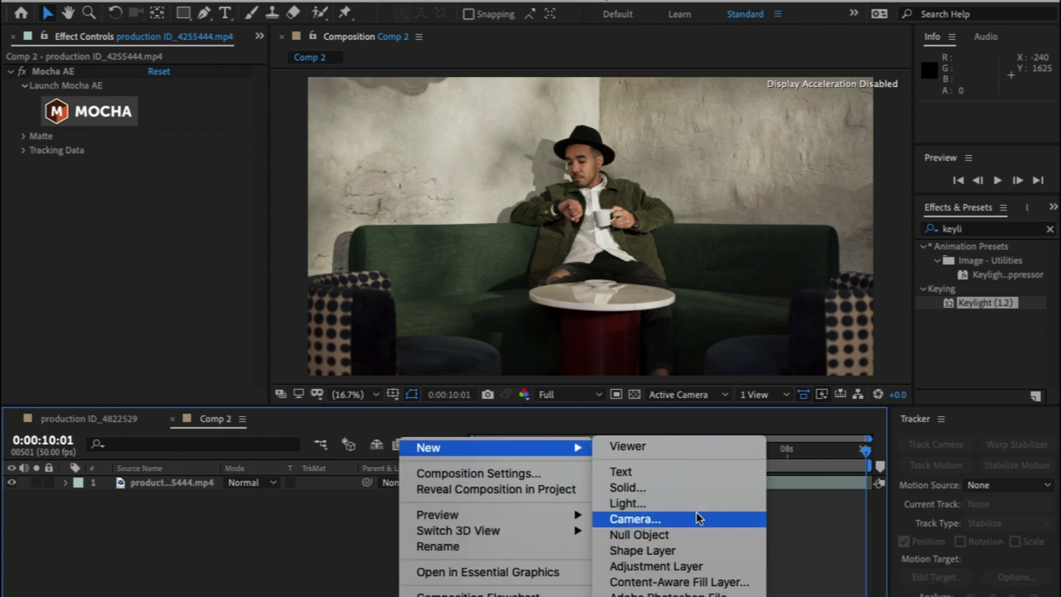
left_click(698, 540)
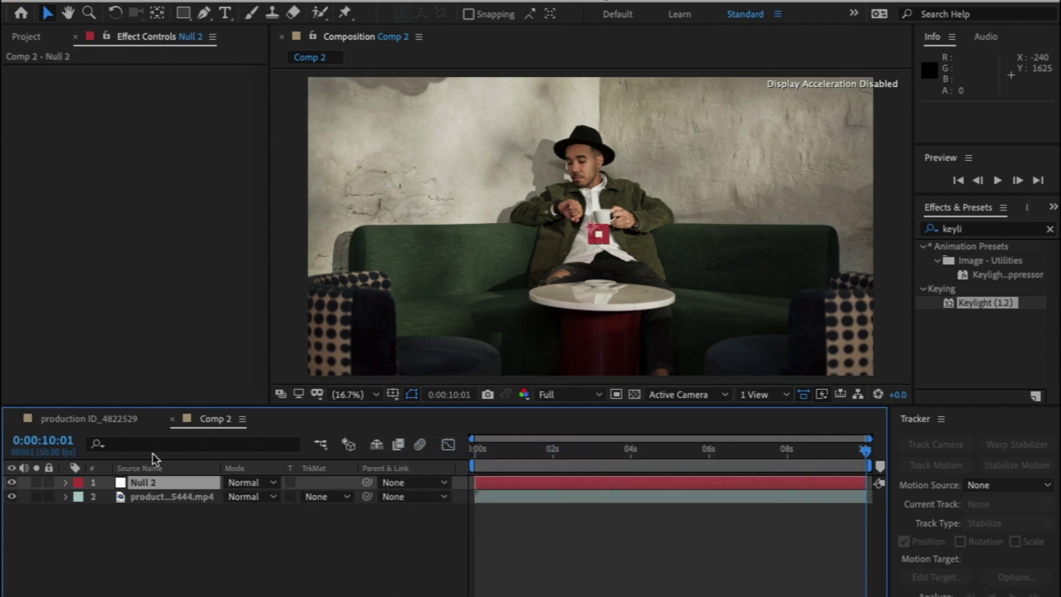
left_click(161, 497)
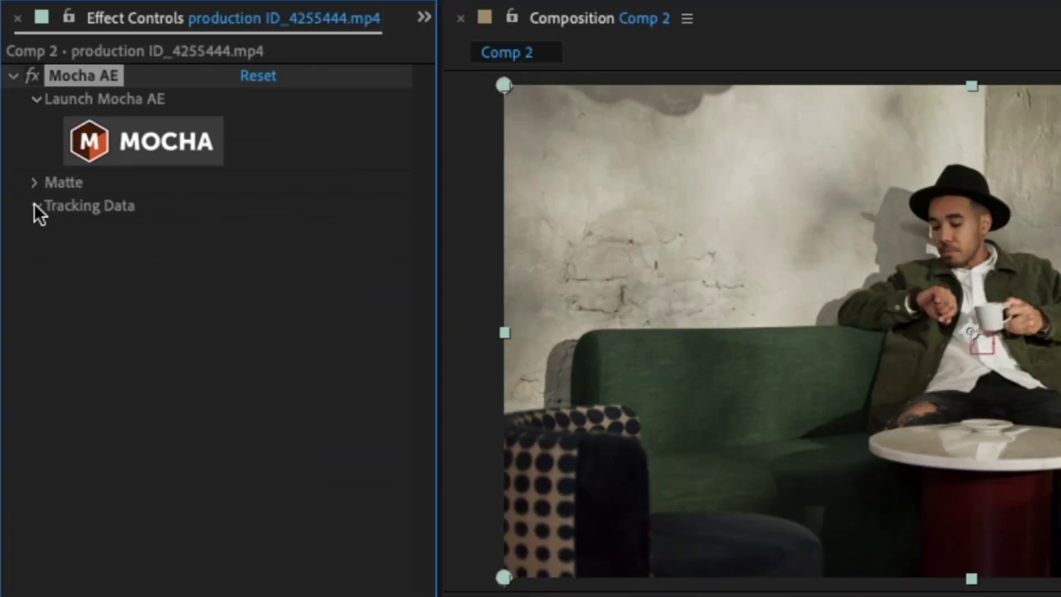
left_click(23, 149)
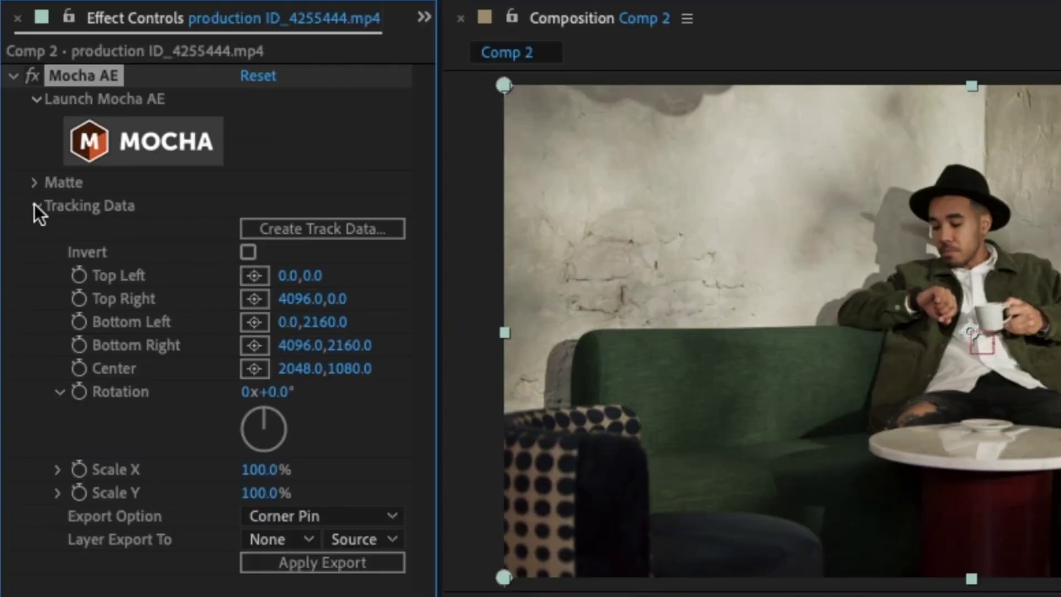
Create Mocha track data from the Layer 2 table shape.
left_click(334, 234)
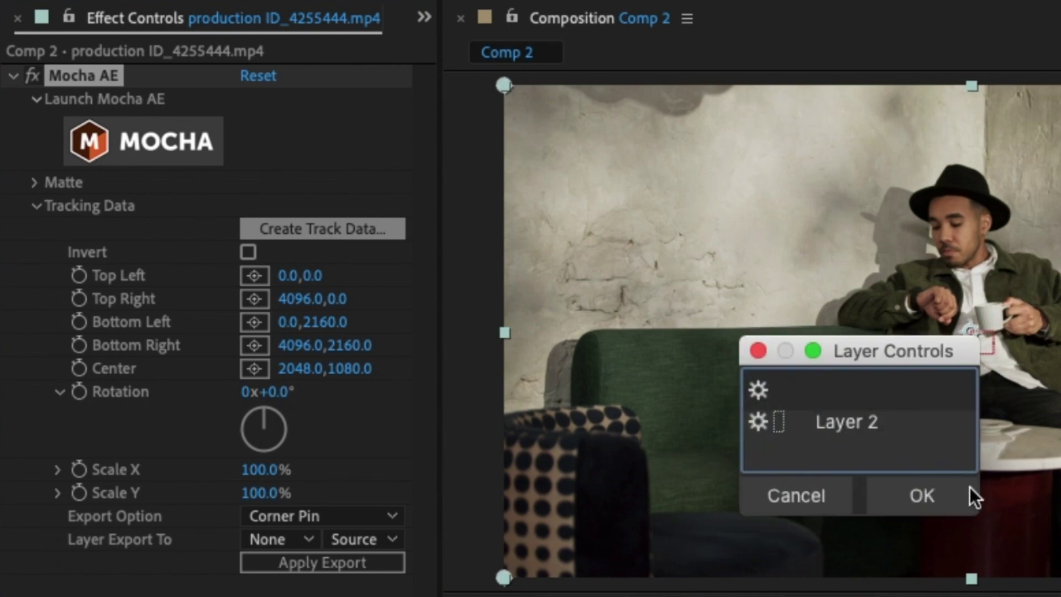
left_click(862, 416)
left_click(934, 497)
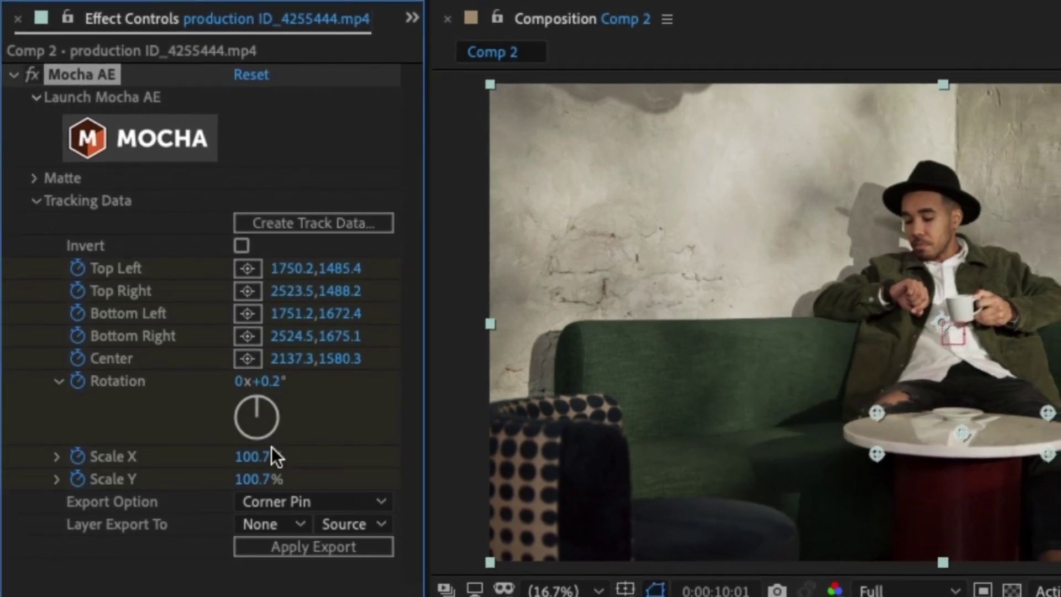
Export the tracking as Transform data to Null 2 and apply the keyframes.
left_click(299, 511)
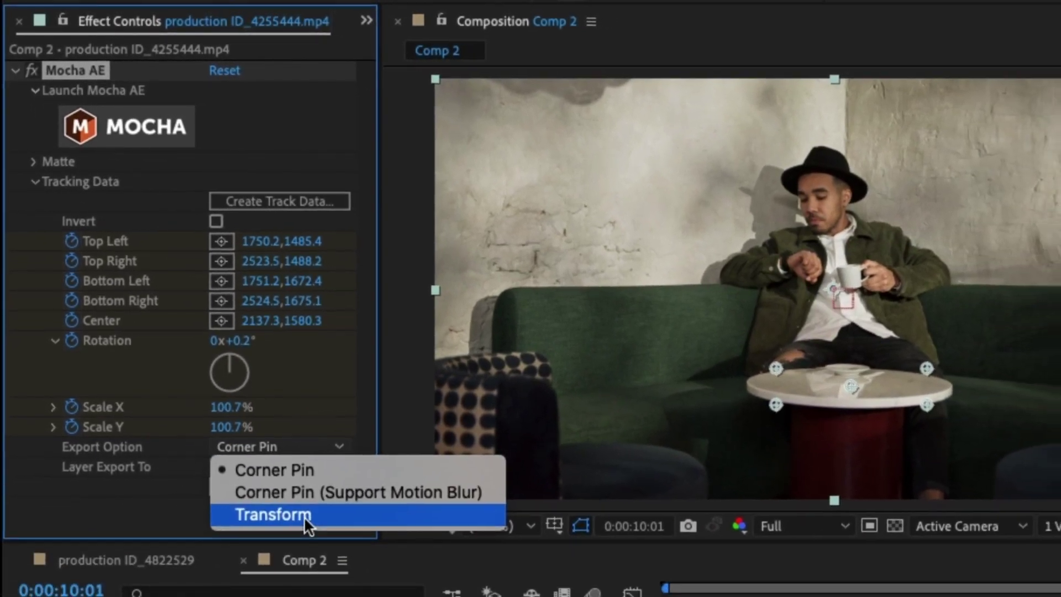
left_click(304, 517)
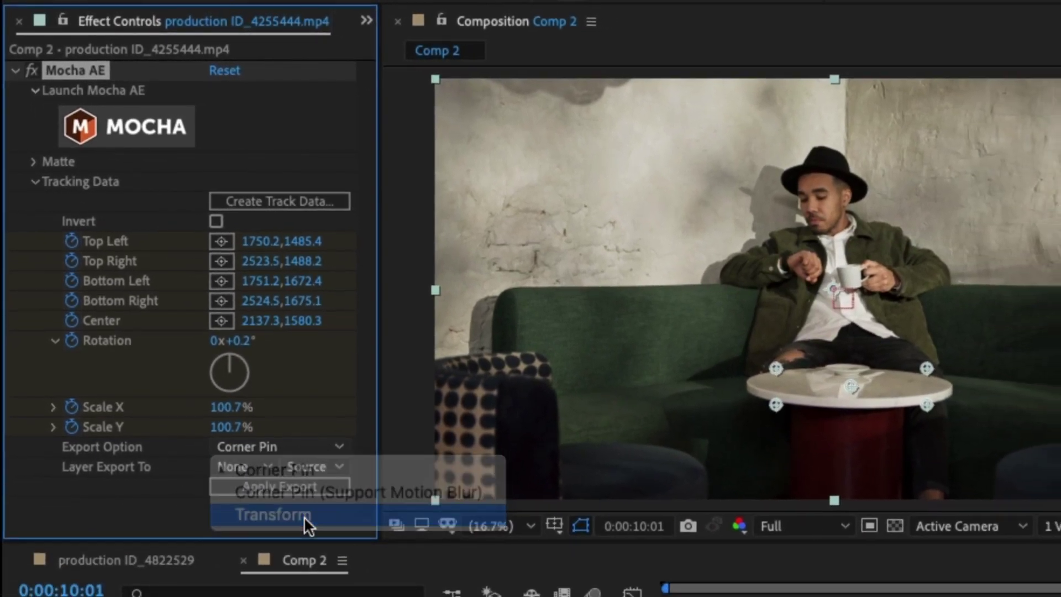
left_click(254, 466)
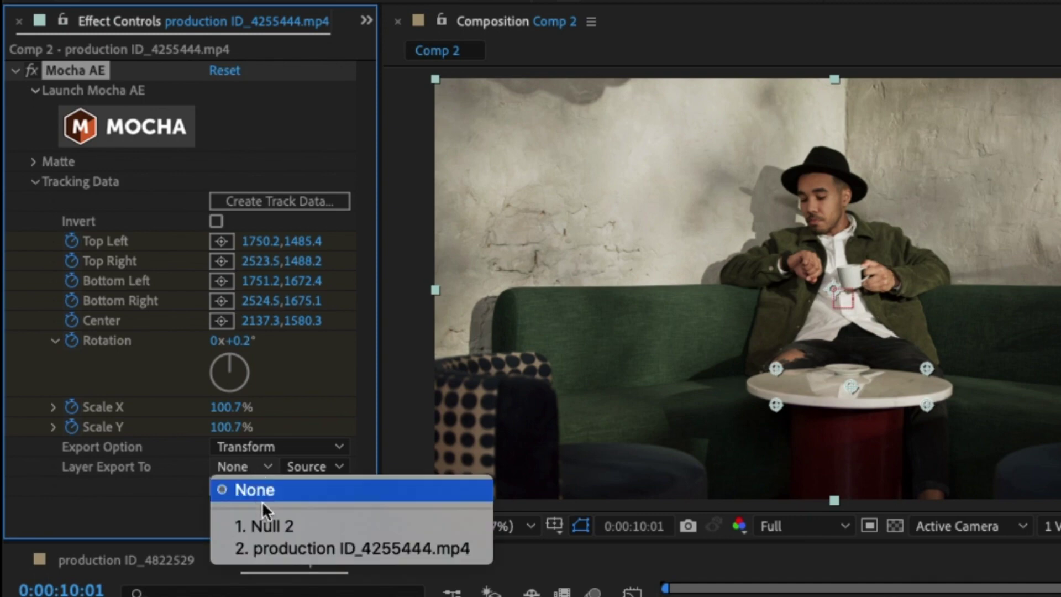
left_click(261, 526)
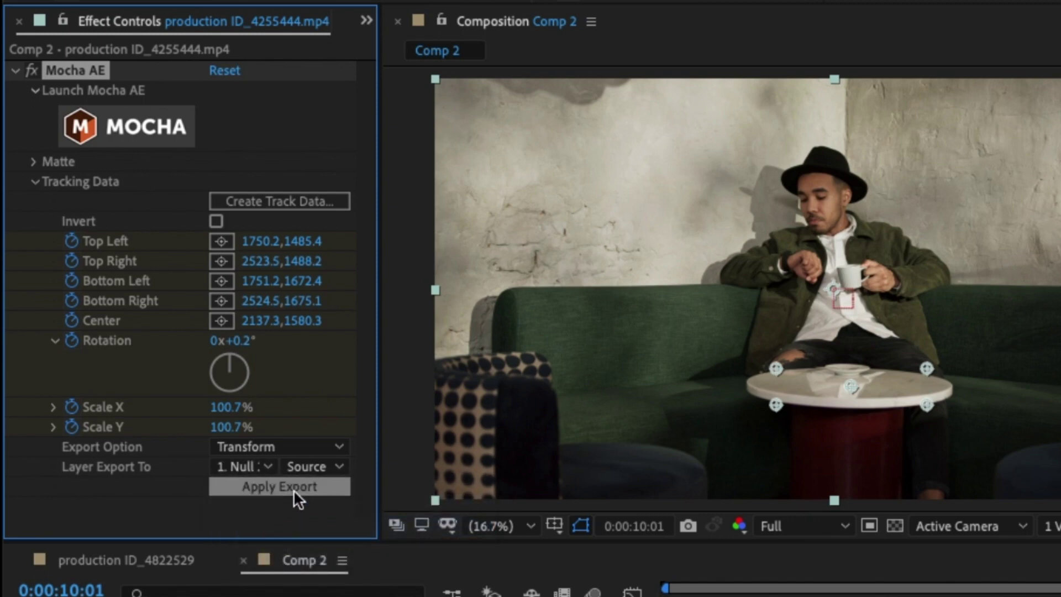
left_click(295, 489)
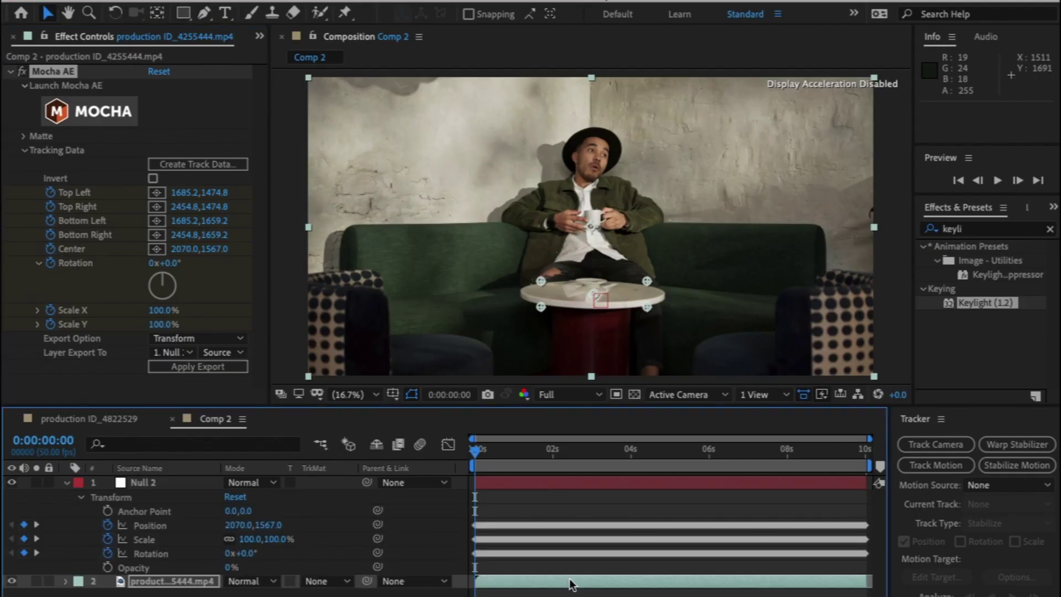
Collapse Null 2's properties and hide the null layer.
left_click(66, 482)
left_click(220, 554)
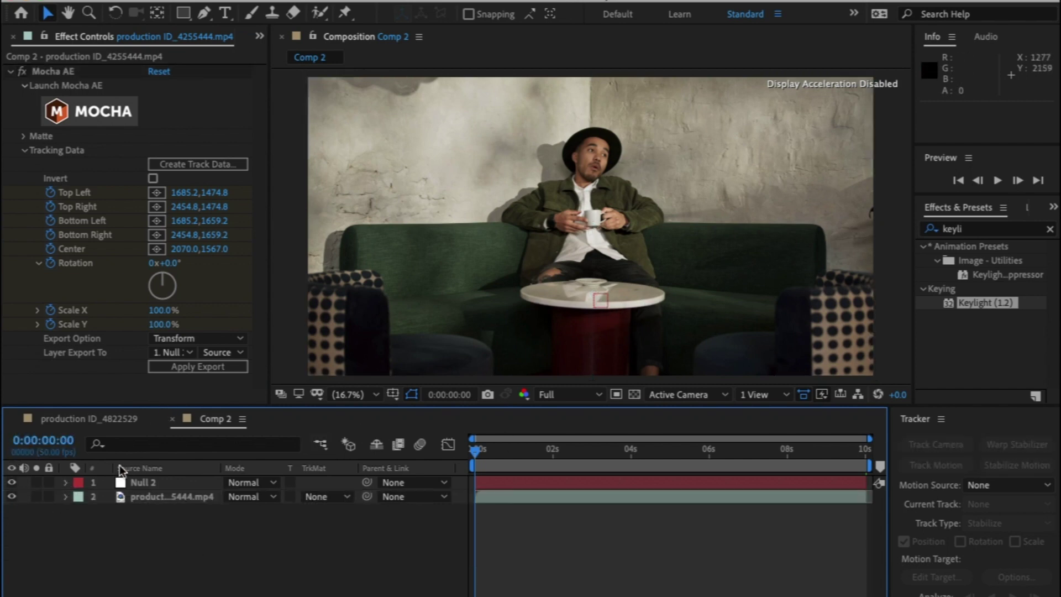
left_click(11, 483)
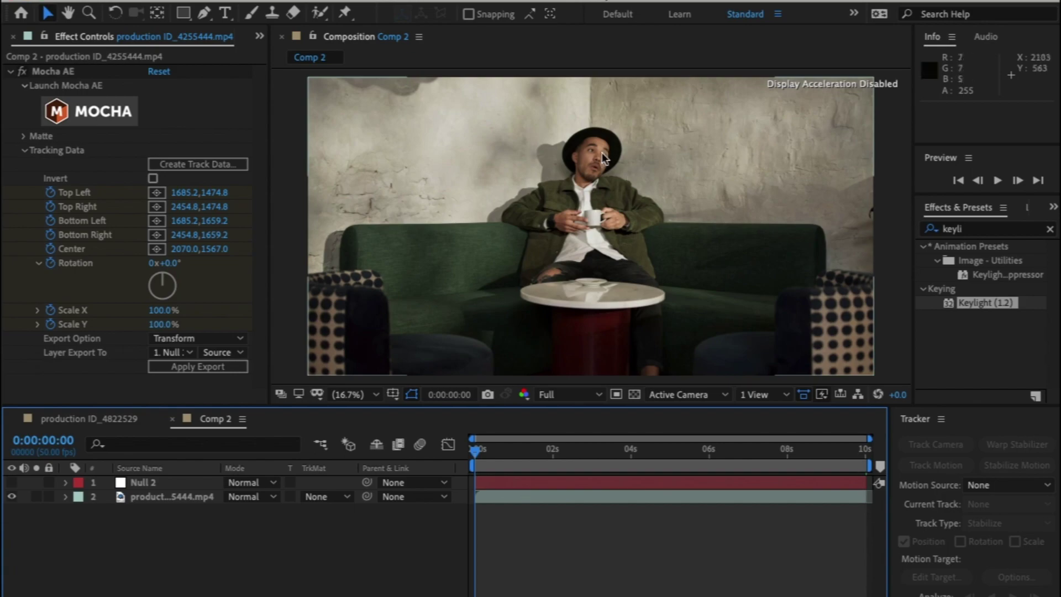
Enlarge the viewer and trace a pen mask from the man's neck down his left arm to the tabletop.
key("g")
key("grave")
left_click(472, 238)
left_click(455, 250)
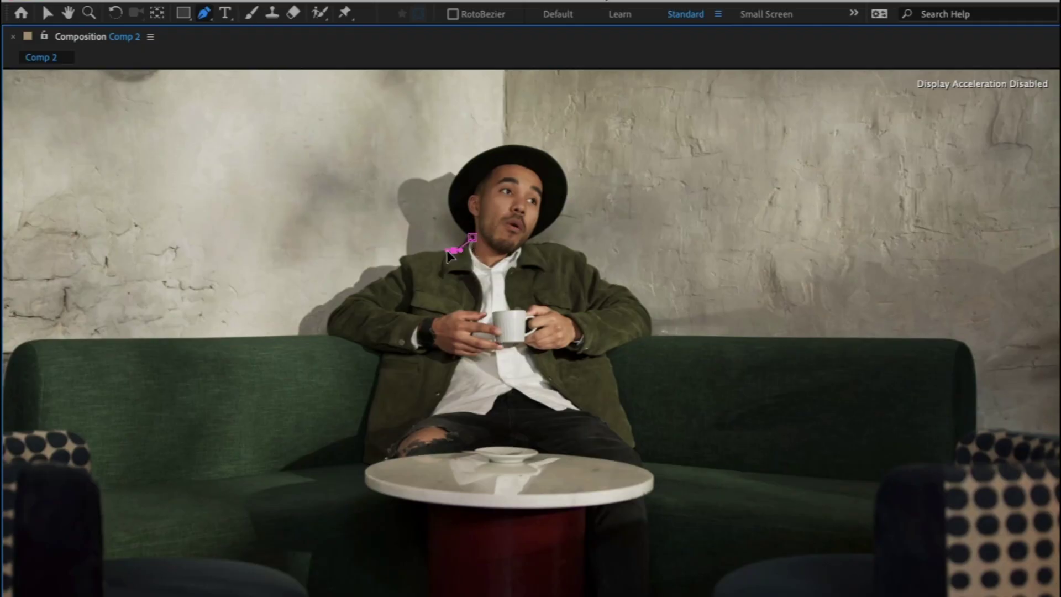
left_click(402, 257)
left_click(345, 299)
left_click(326, 328)
left_click(377, 354)
left_click(378, 386)
left_click(365, 445)
left_click(393, 455)
left_click(469, 449)
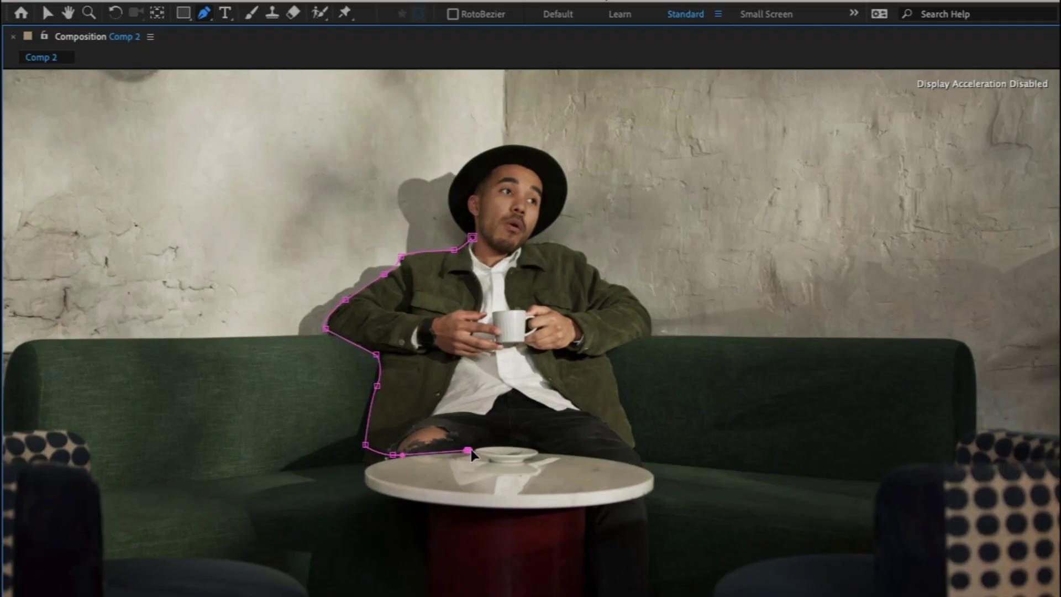
left_click(509, 442)
left_click(545, 453)
Continue the mask up his right side and shoulder and close it at the neck.
left_click(642, 467)
left_click(637, 448)
left_click(619, 399)
left_click(607, 354)
left_click(653, 333)
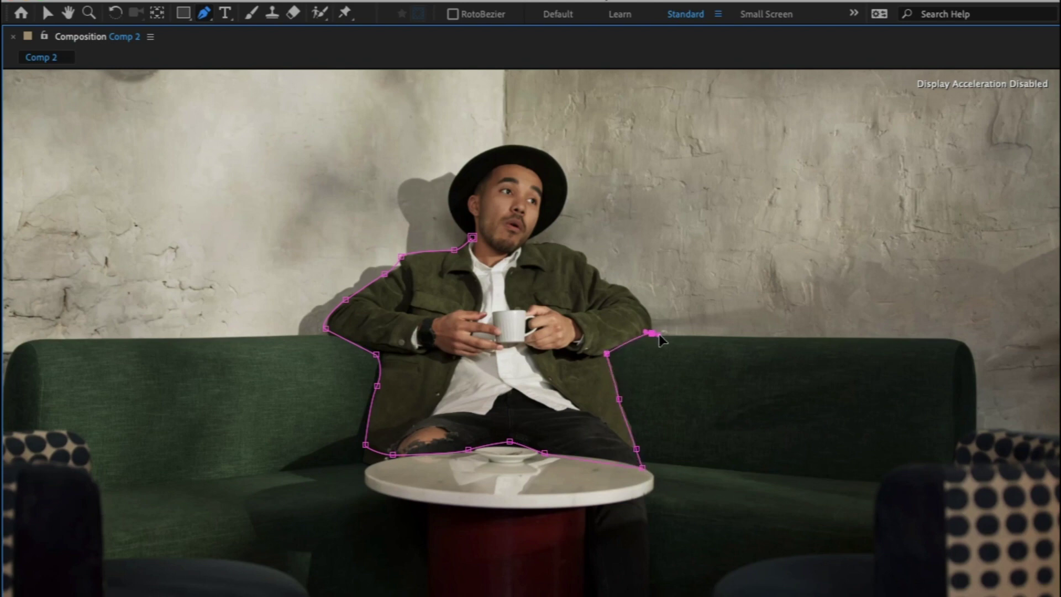
left_click(647, 308)
left_click(626, 288)
left_click(598, 266)
left_click(579, 249)
left_click(522, 241)
left_click(473, 237)
key("grave")
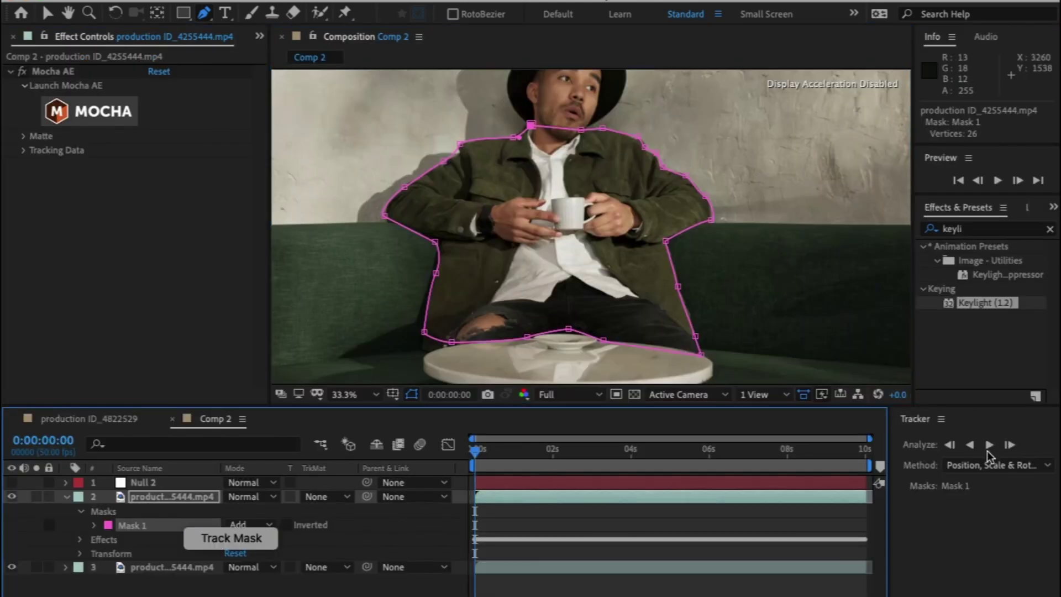
left_click(1002, 466)
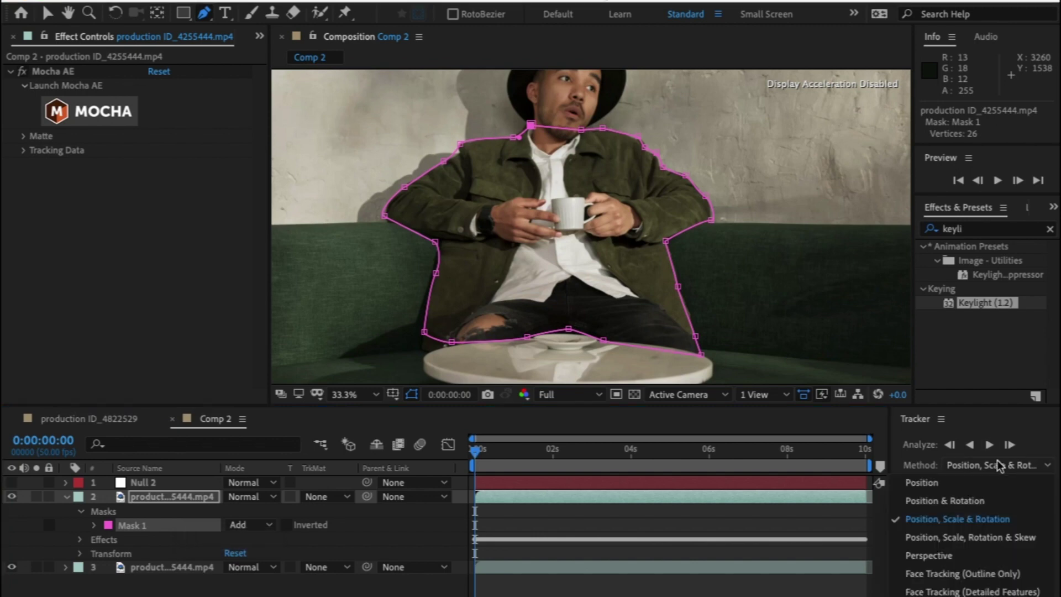
left_click(551, 207)
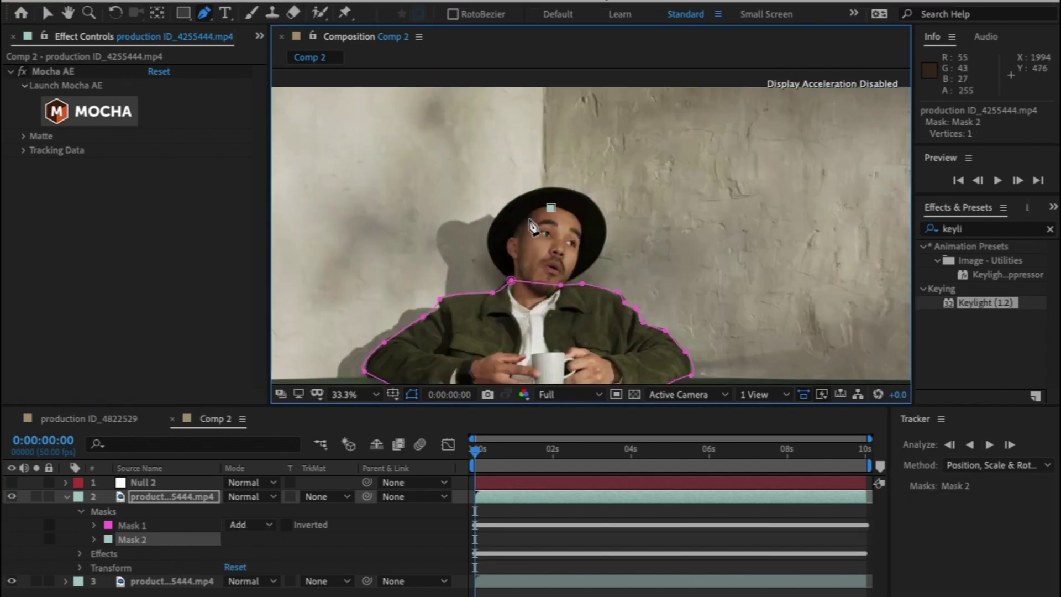
Draw and close Mask 2 around the man's face, collar and hat top.
left_click(528, 217)
left_click(513, 236)
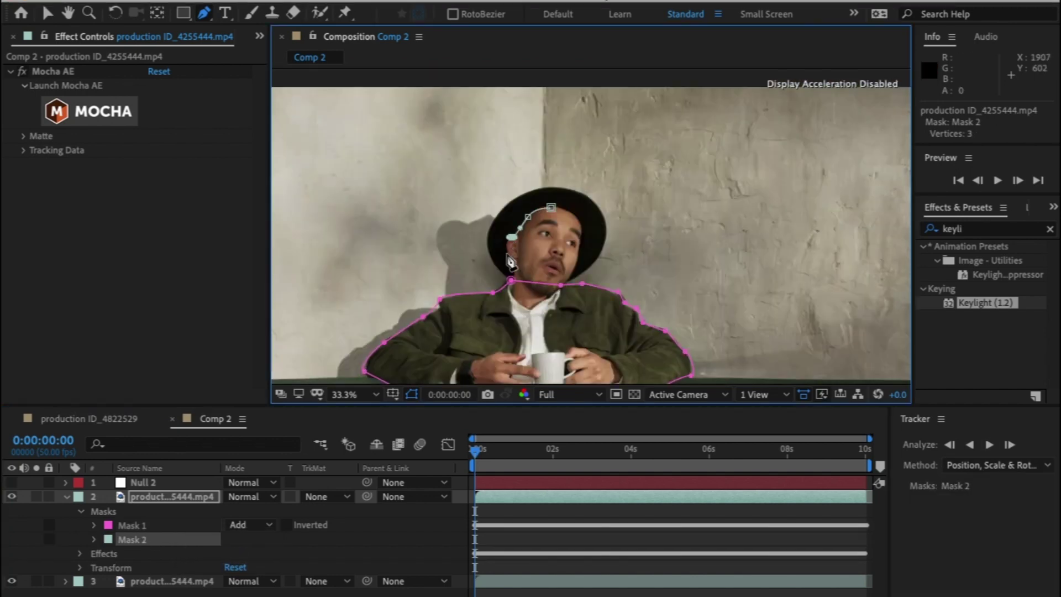
left_click(507, 253)
left_click(516, 268)
left_click(512, 296)
left_click(561, 295)
left_click(569, 275)
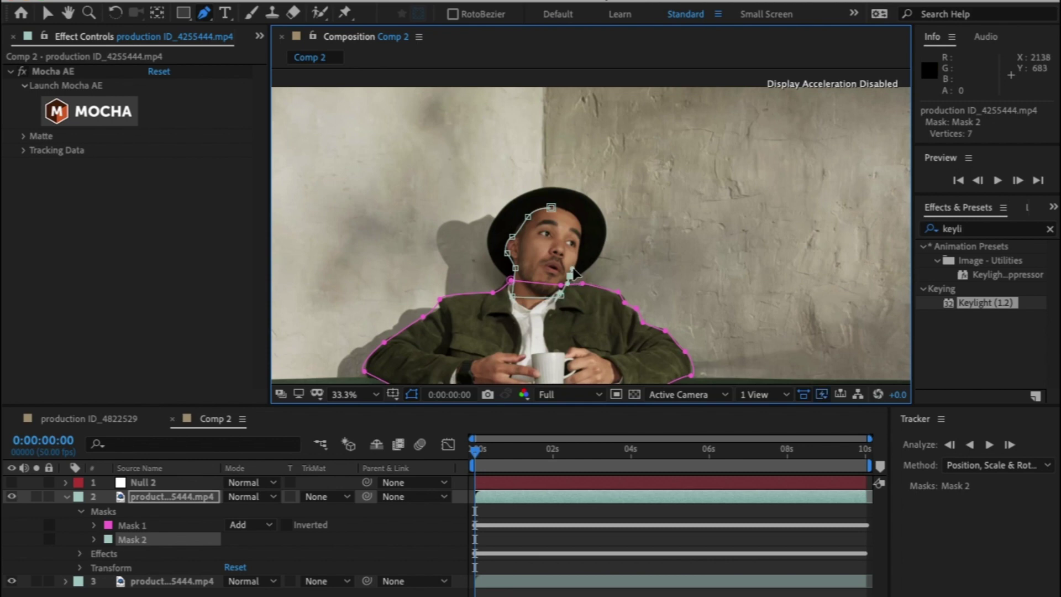
left_click(582, 225)
left_click(564, 209)
left_click(551, 208)
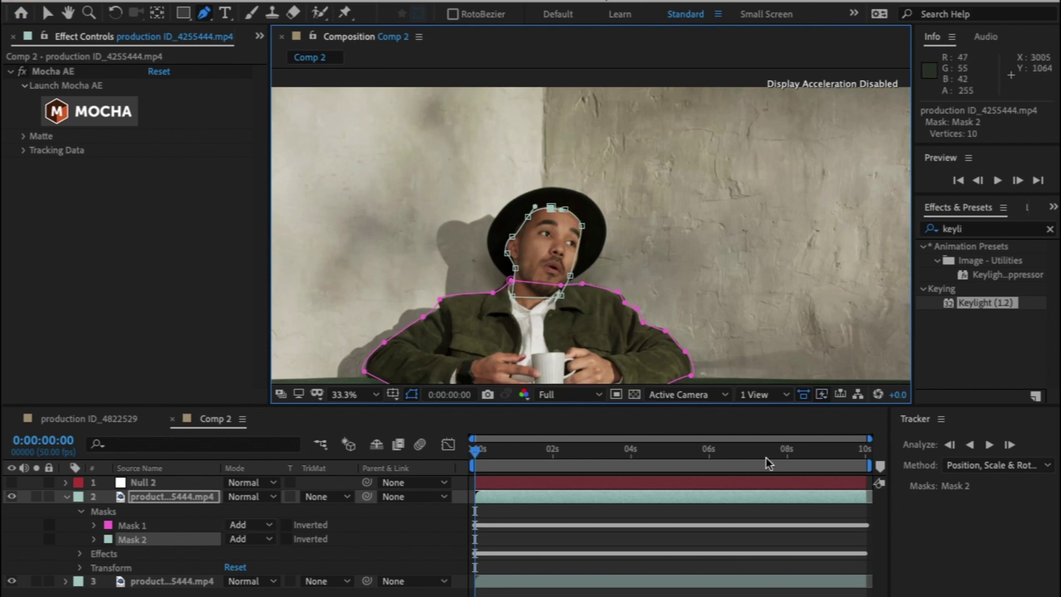
Jump to the clip's last frame and begin Mask 3 along the hat brim.
key("End")
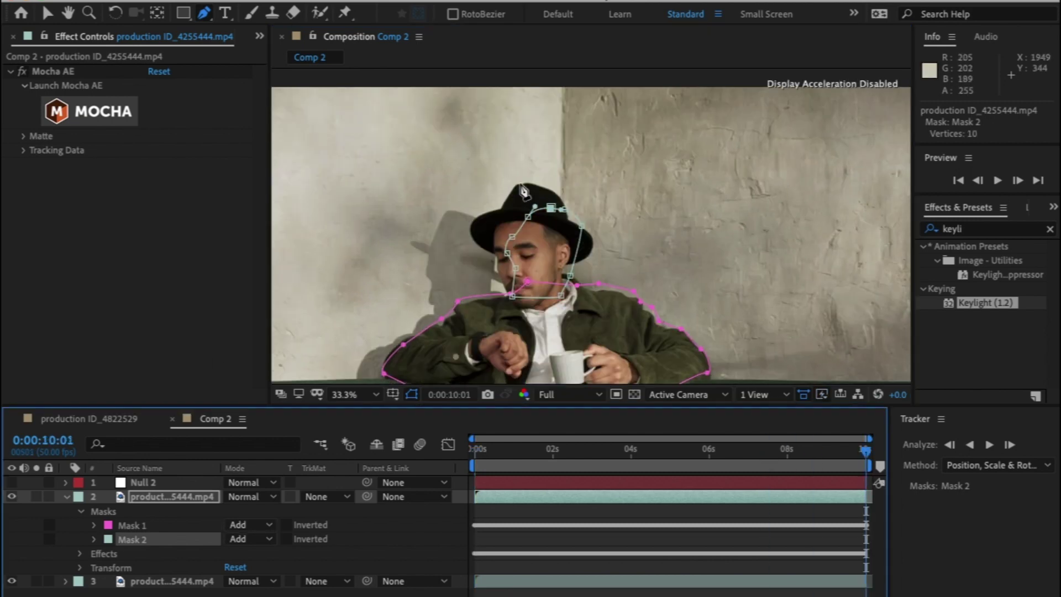
left_click(517, 182)
left_click(500, 208)
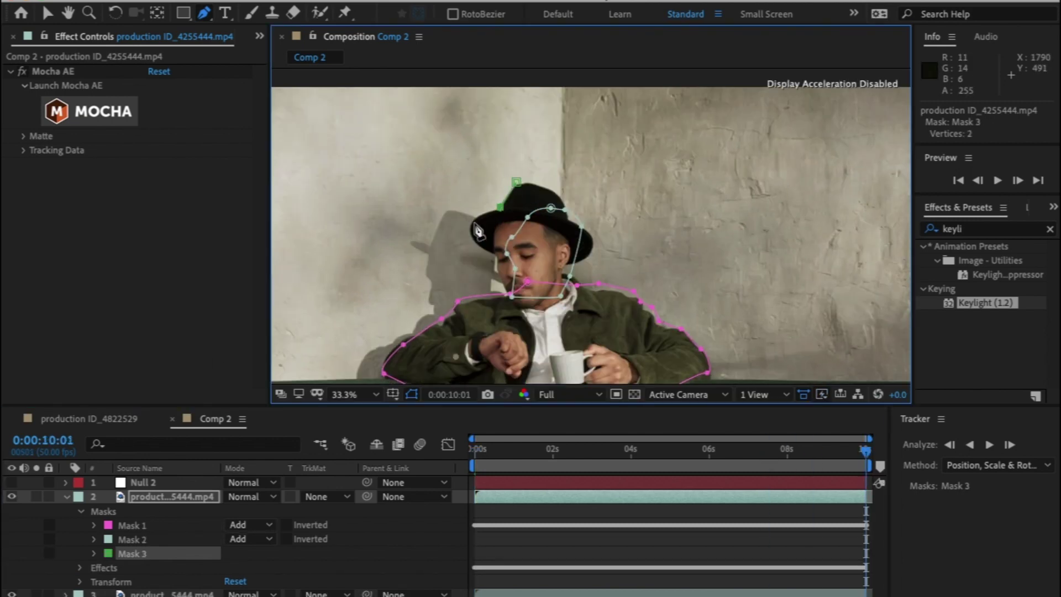
left_click(474, 224)
Finish Mask 3 across the face and close it at the hat.
left_click(494, 253)
left_click(591, 249)
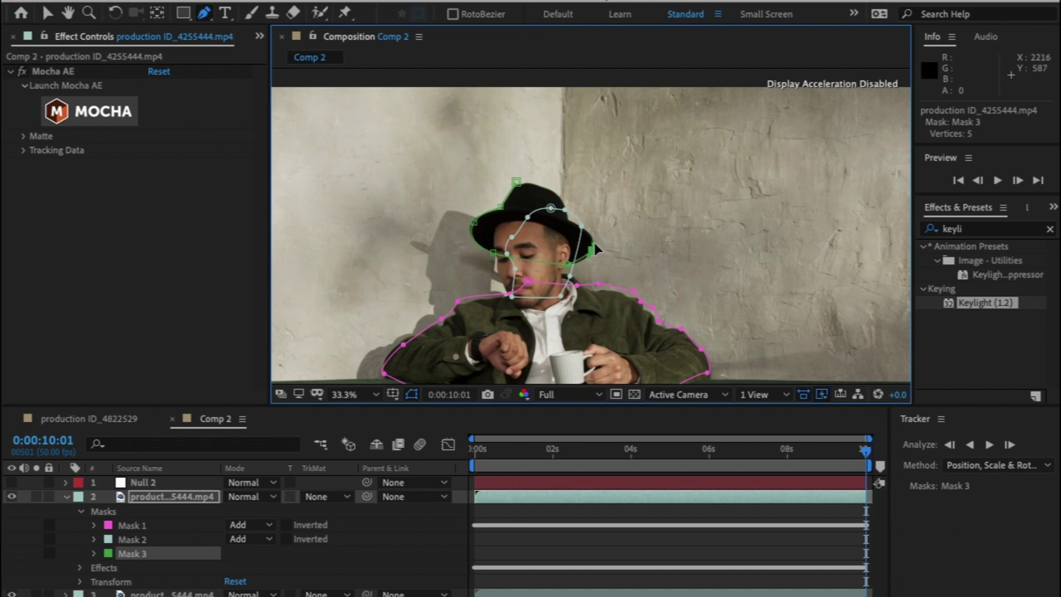
left_click(516, 181)
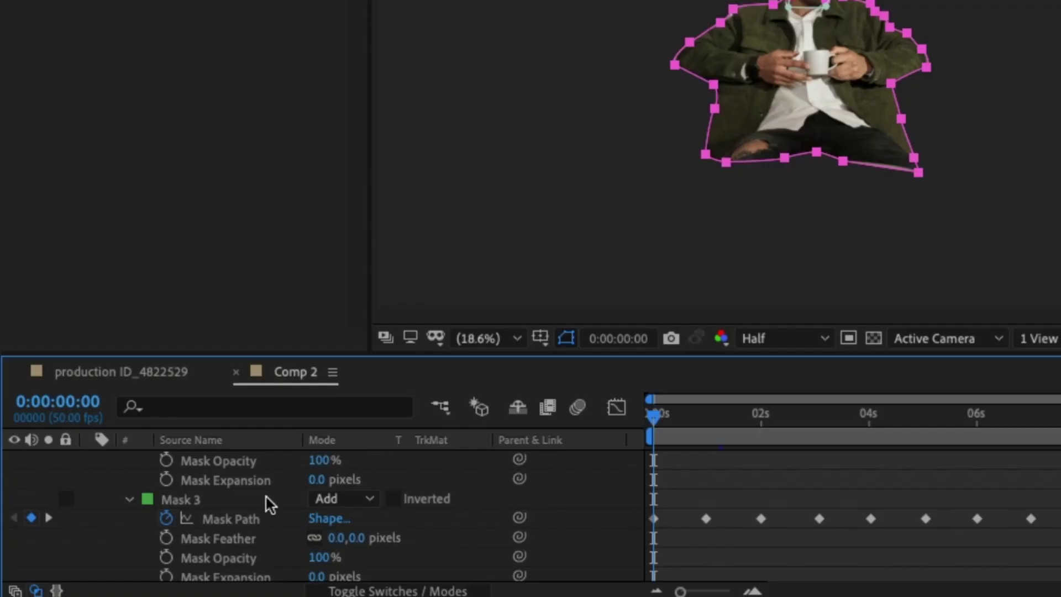
Set the mask feather to 5 pixels.
left_click(269, 503)
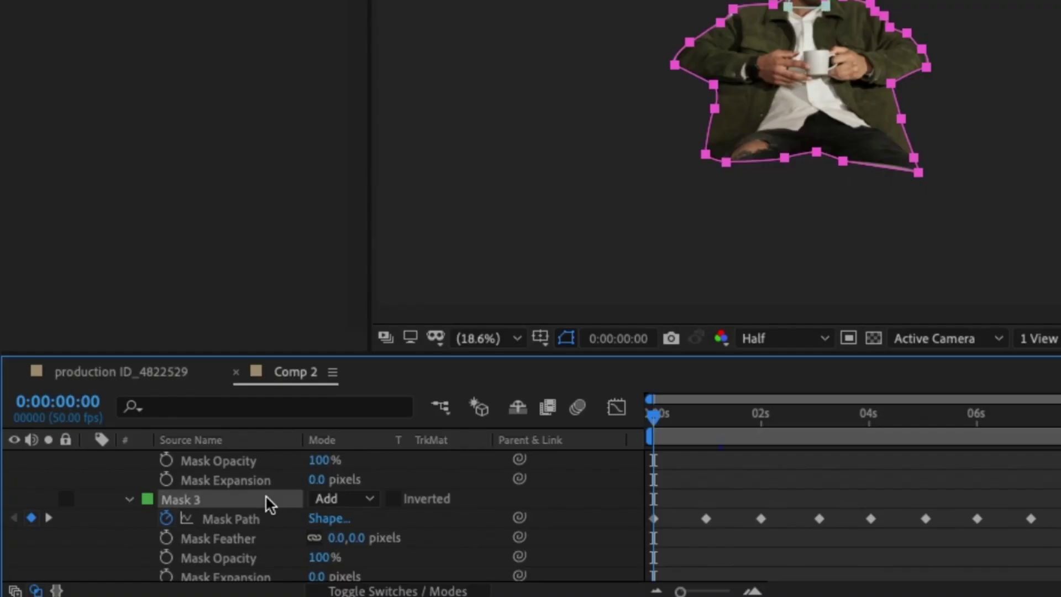
left_click(359, 539)
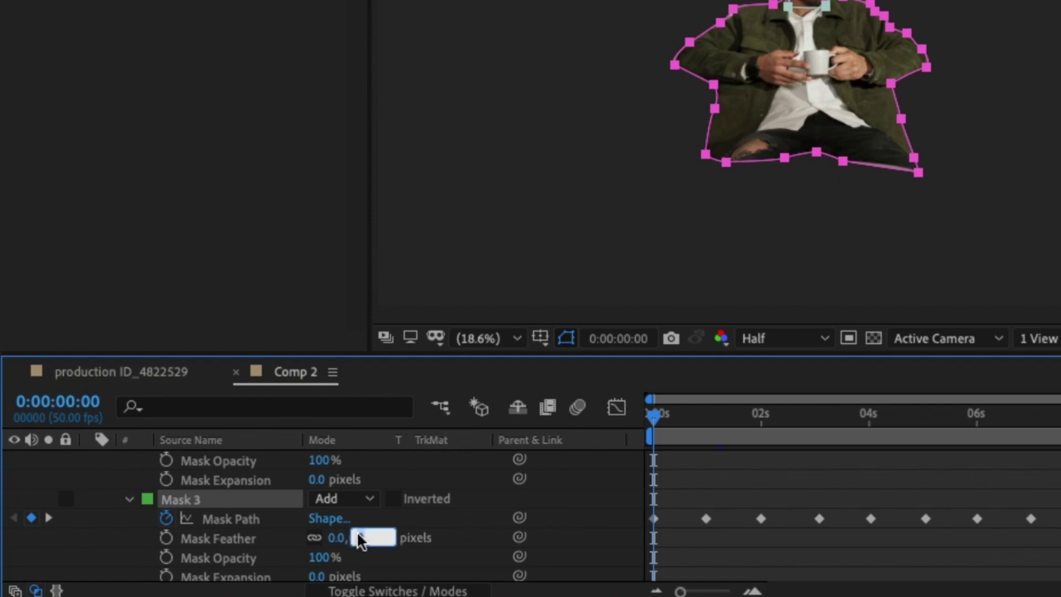
type("5")
key("Return")
scroll(320, 517, "up", 5)
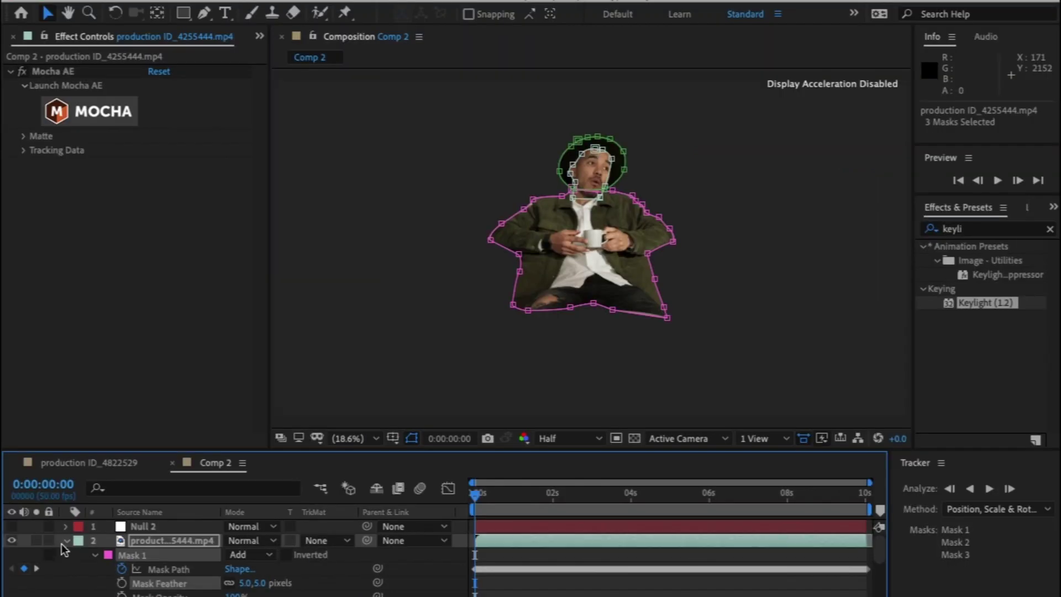
Duplicate the masked clip layer and make the full footage layer visible underneath.
left_click(88, 480)
key("ctrl+d")
left_click(239, 541)
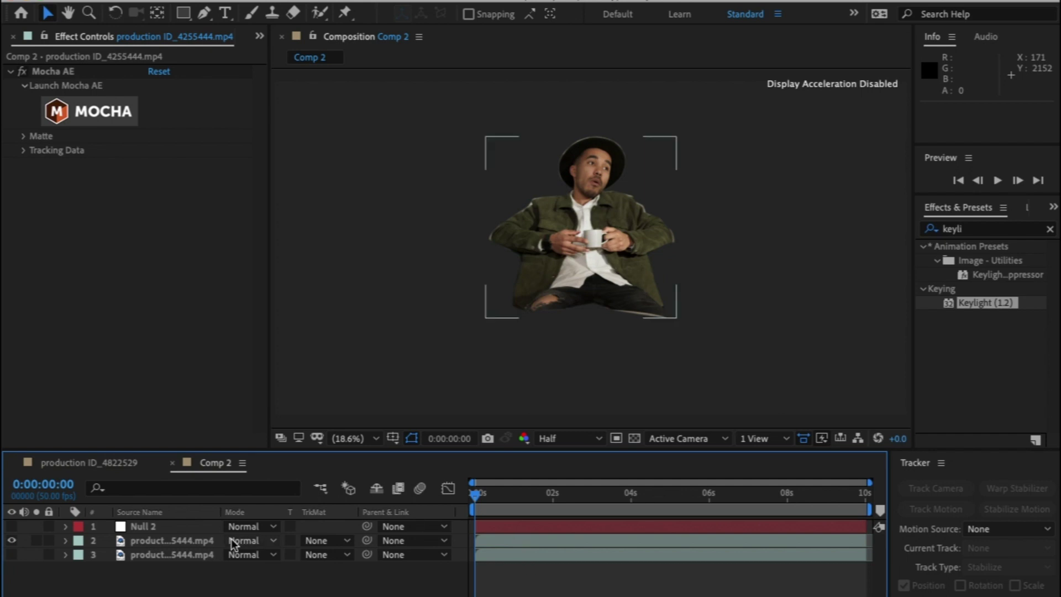
left_click(12, 554)
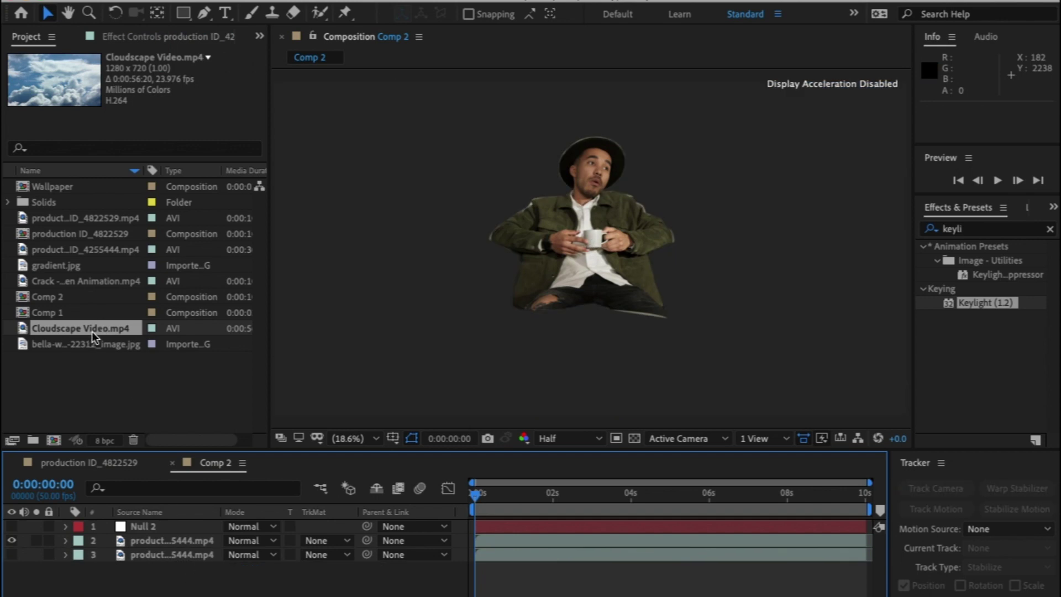
Add Cloudscape Video.mp4 beneath the cut-out man and scale it to 144%.
left_click_drag(91, 330, 156, 552)
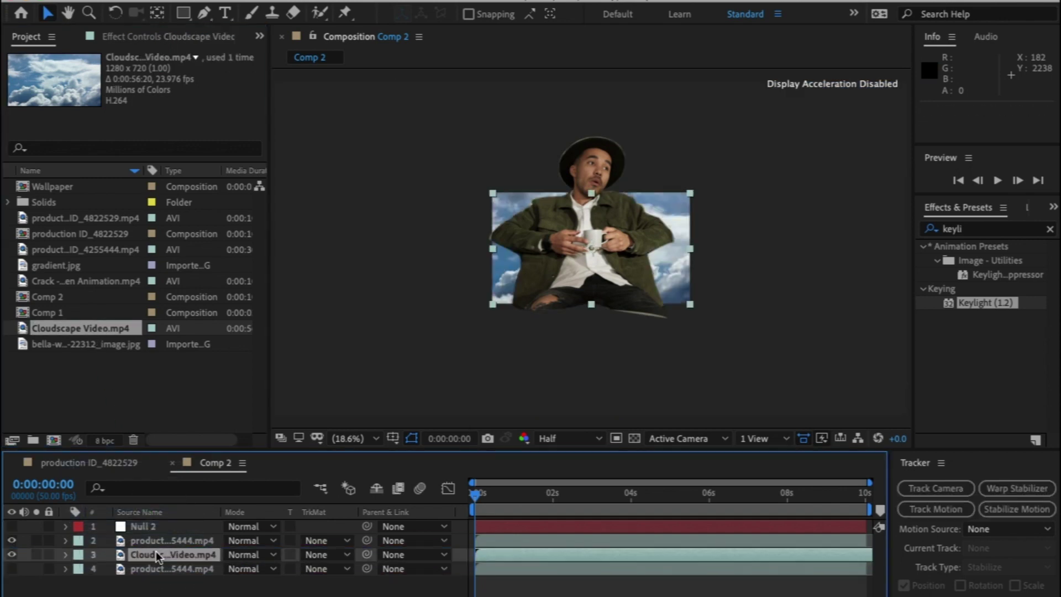
key("s")
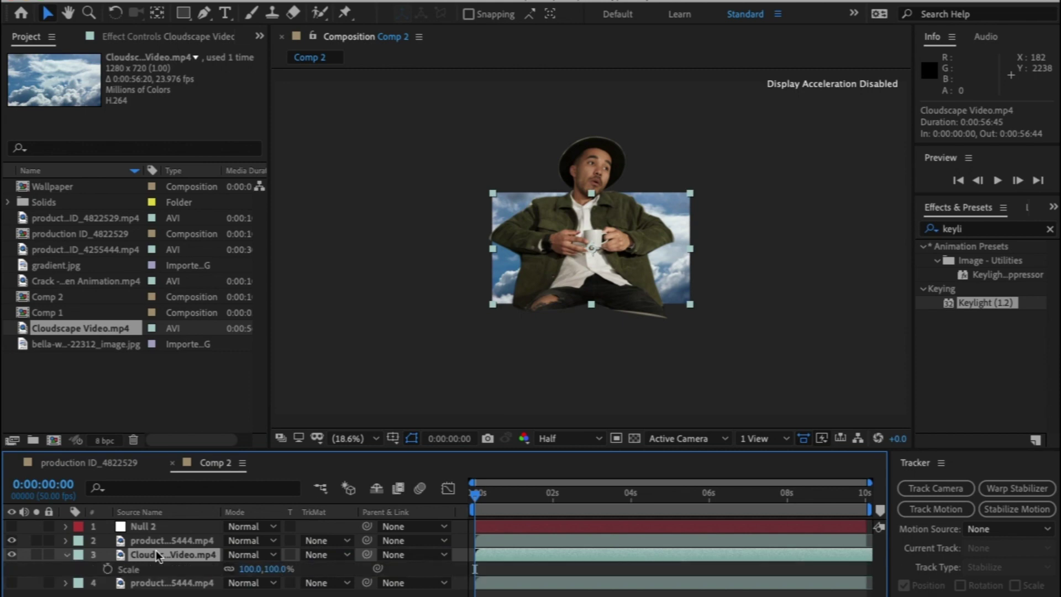
left_click_drag(271, 574, 310, 570)
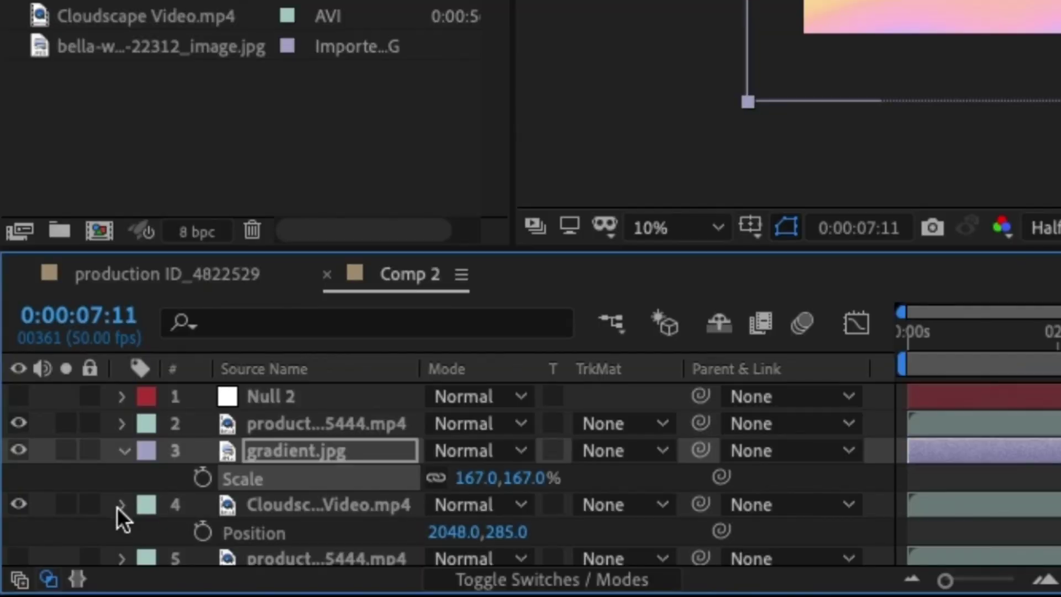
left_click(119, 506)
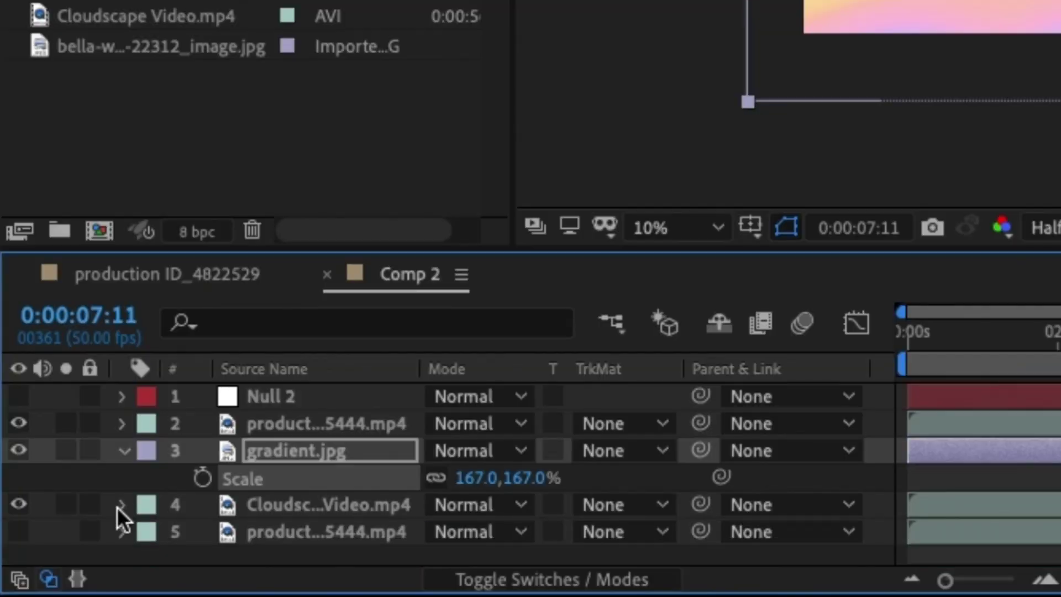
Set gradient.jpg's blend mode to Overlay and move it above the cut-out man layer.
left_click(469, 451)
scroll(525, 450, "down", 5)
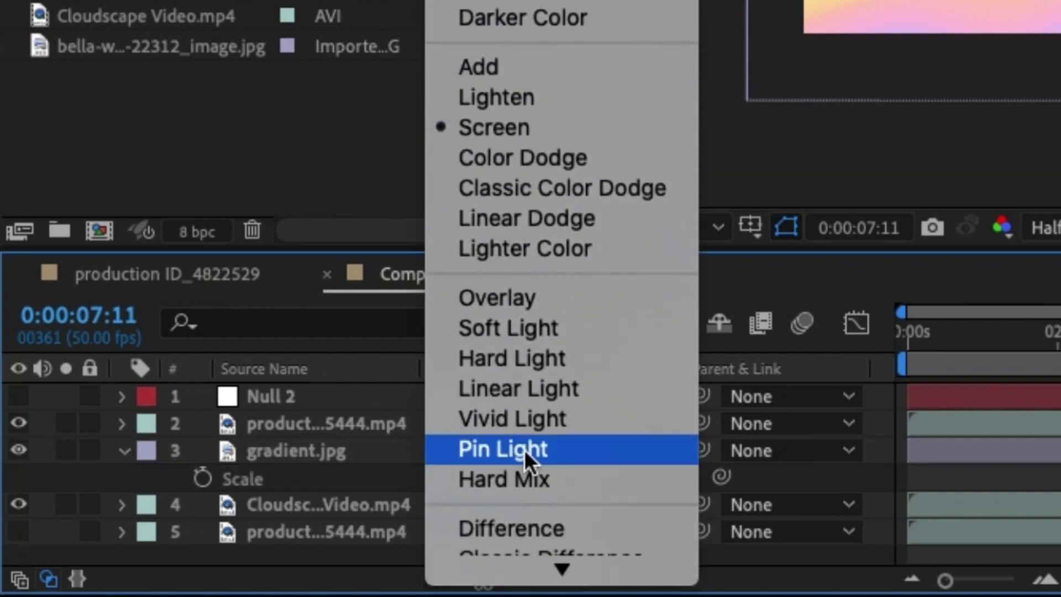
left_click(552, 295)
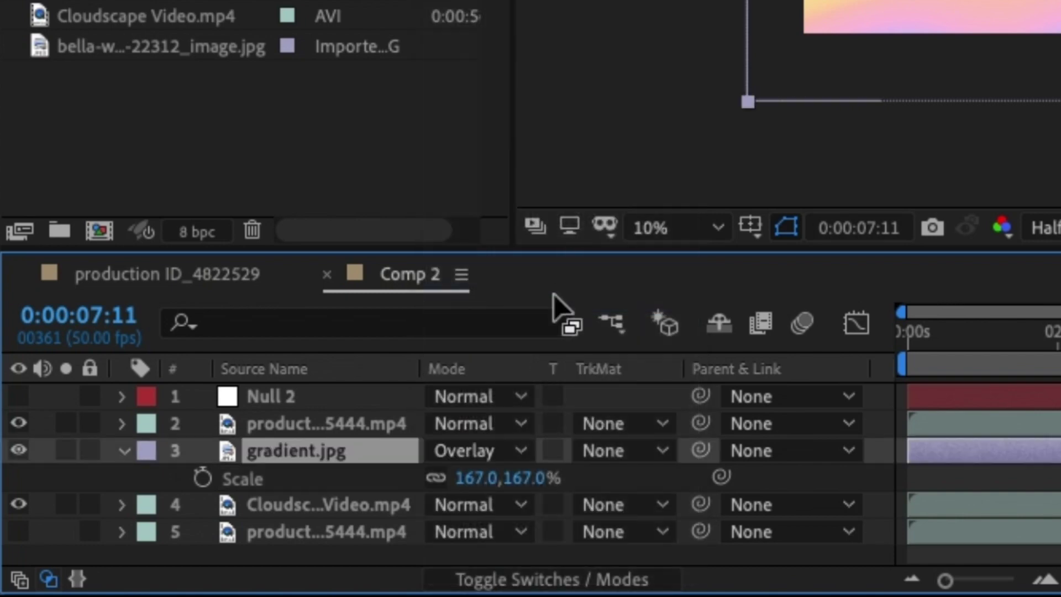
key("s")
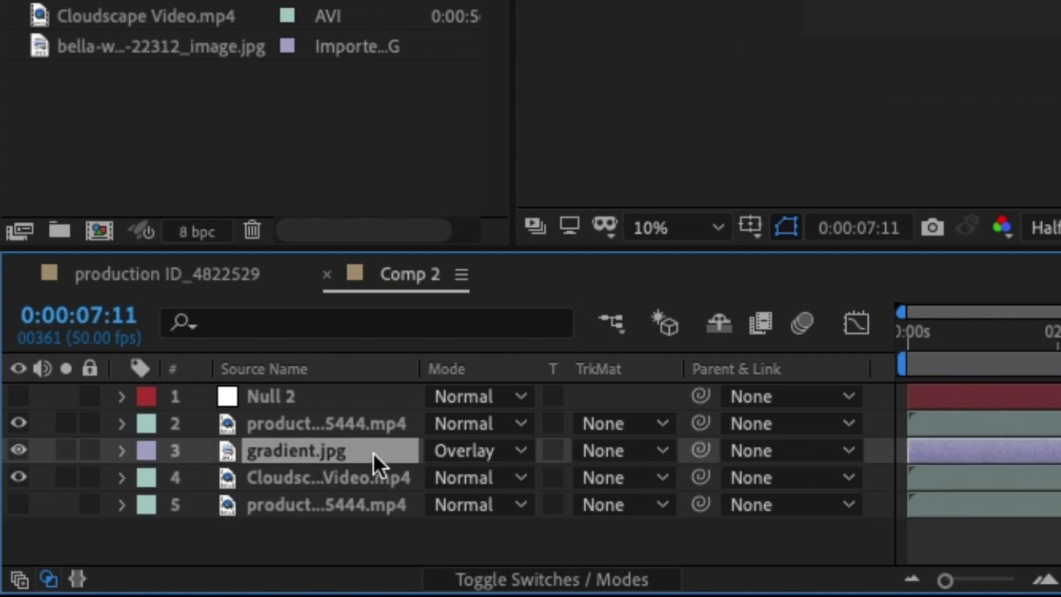
left_click_drag(374, 452, 372, 414)
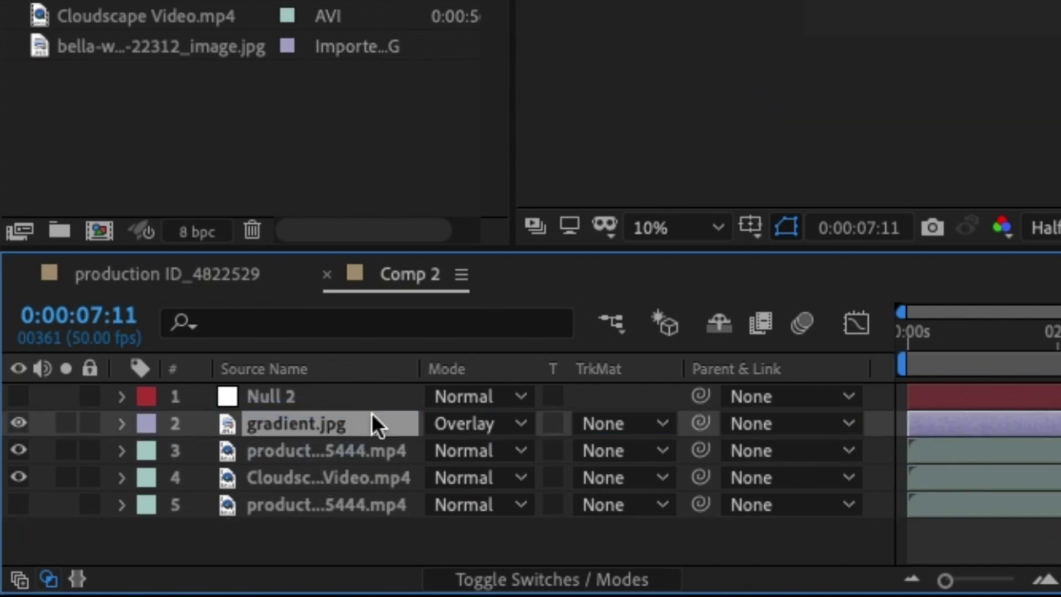
Pre-compose the gradient and cloud layers into a new Pre-comp 1.
left_click(346, 465, "shift")
right_click(346, 465)
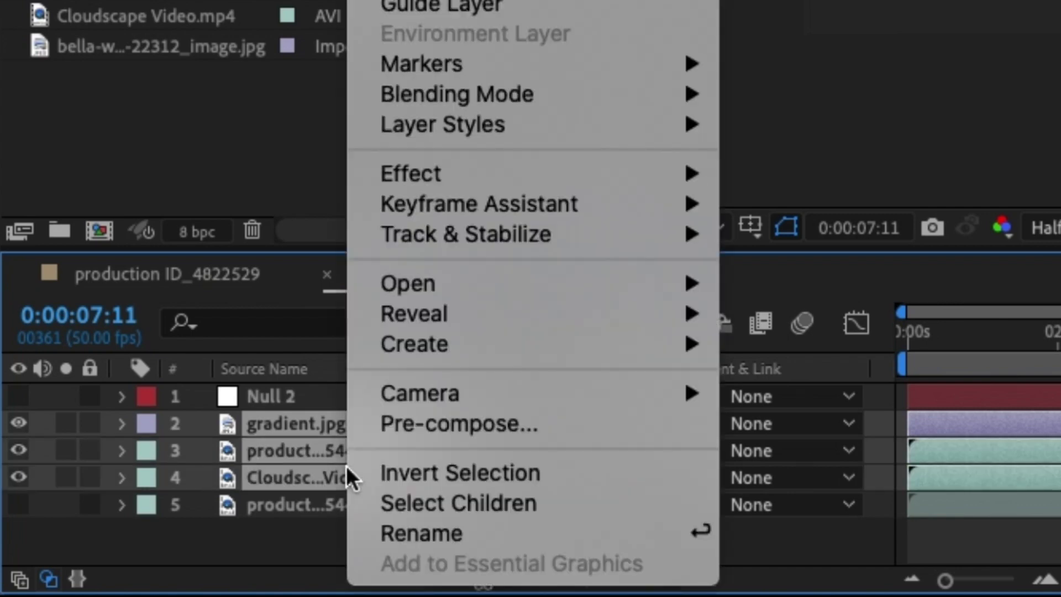
left_click(456, 423)
key("Return")
left_click_drag(754, 459, 473, 459)
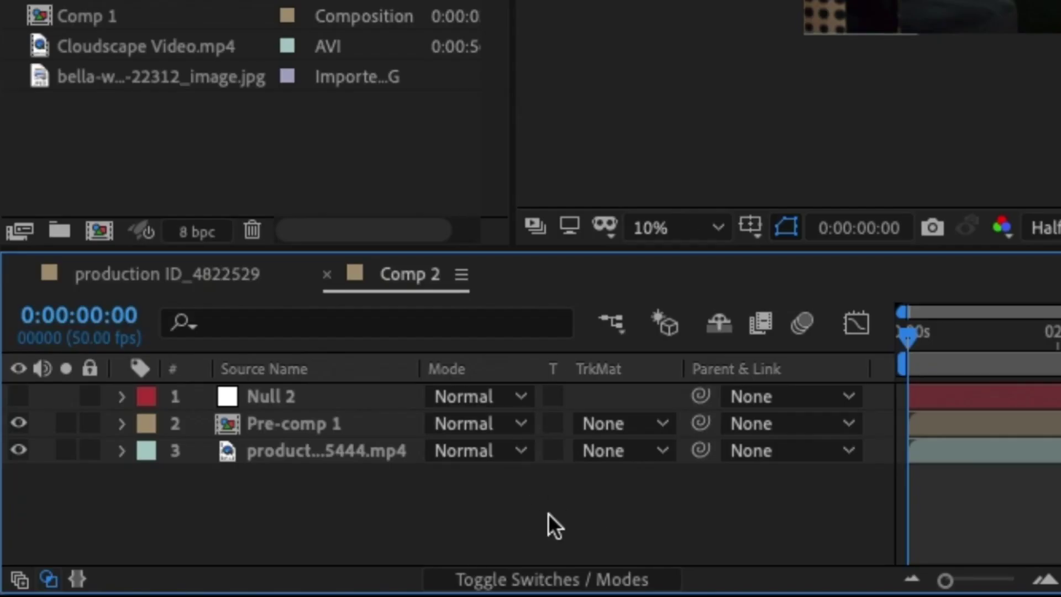
left_click(540, 580)
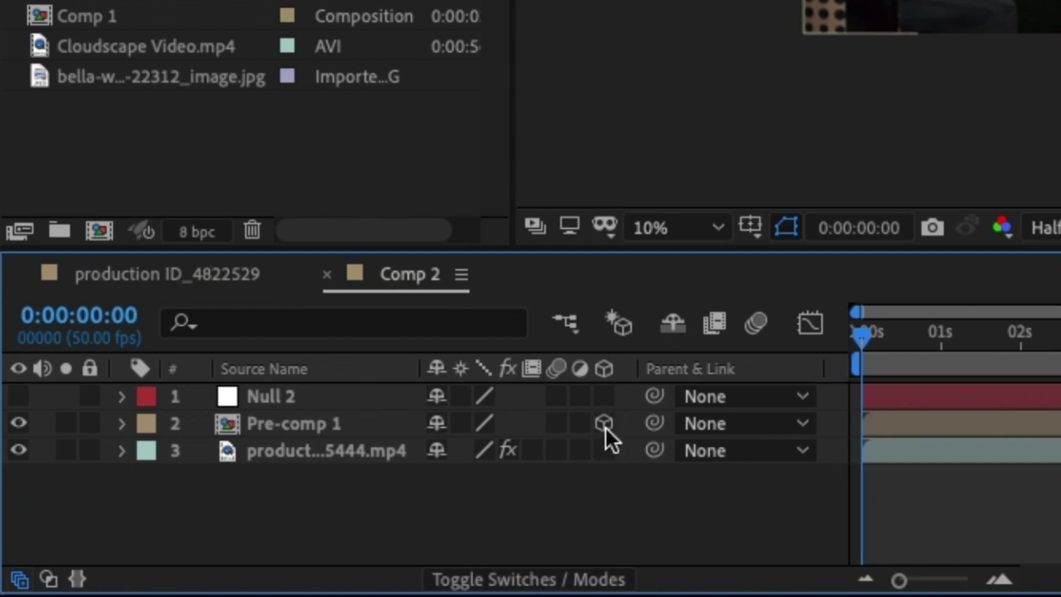
Rotate Pre-comp 1 180° on Z and tilt it -70° on X.
left_click(382, 423)
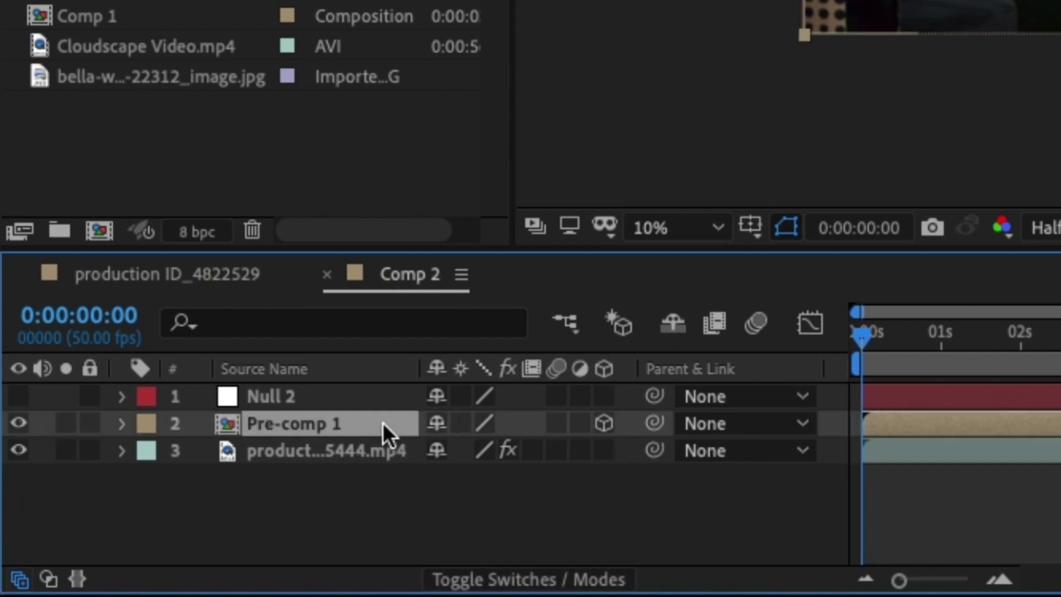
key("r")
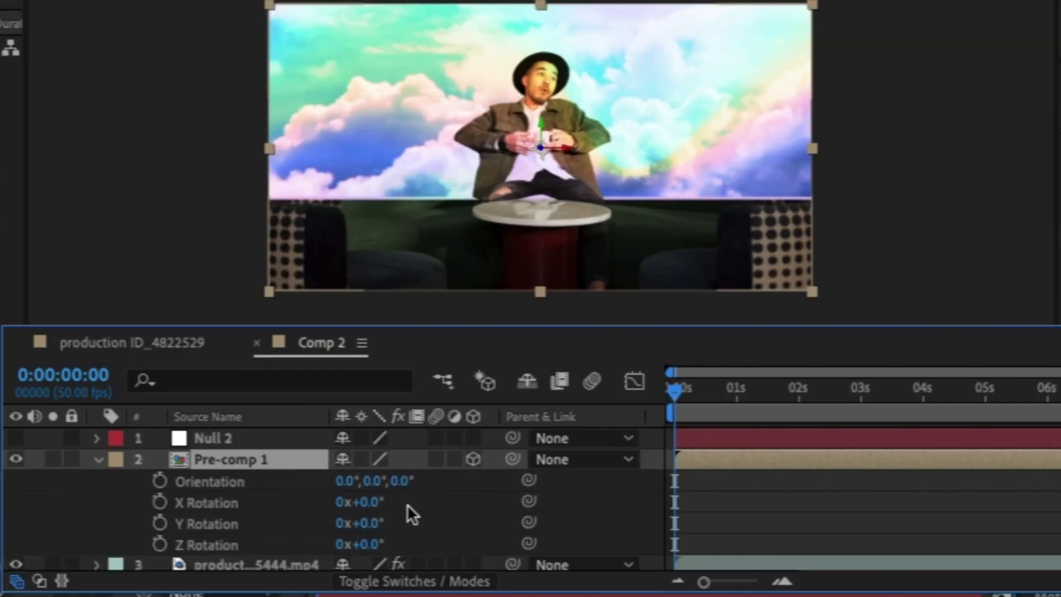
left_click_drag(368, 544, 594, 540)
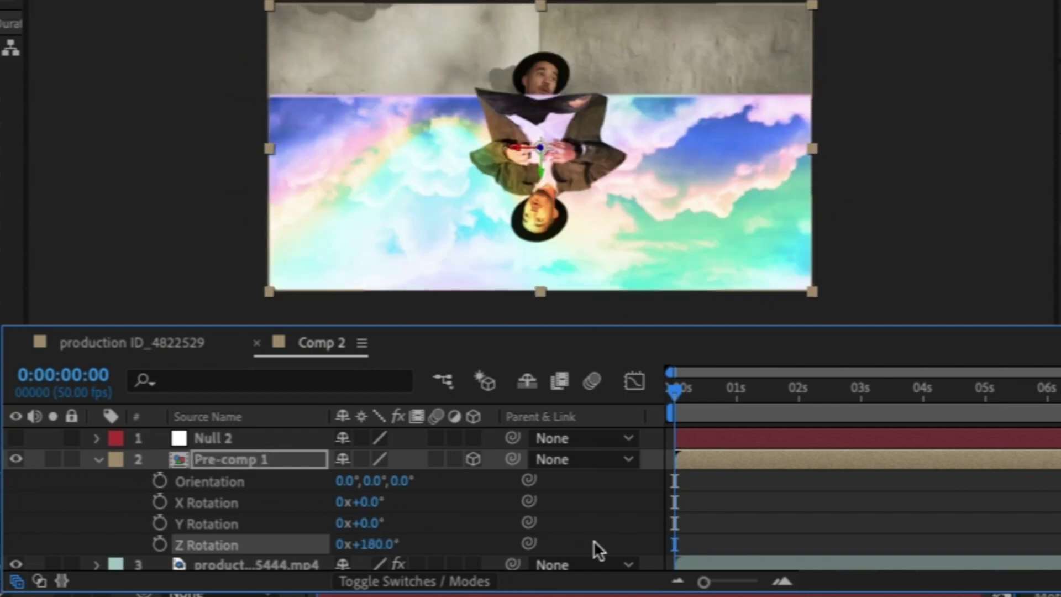
left_click_drag(360, 502, 303, 513)
type("-70")
key("Return")
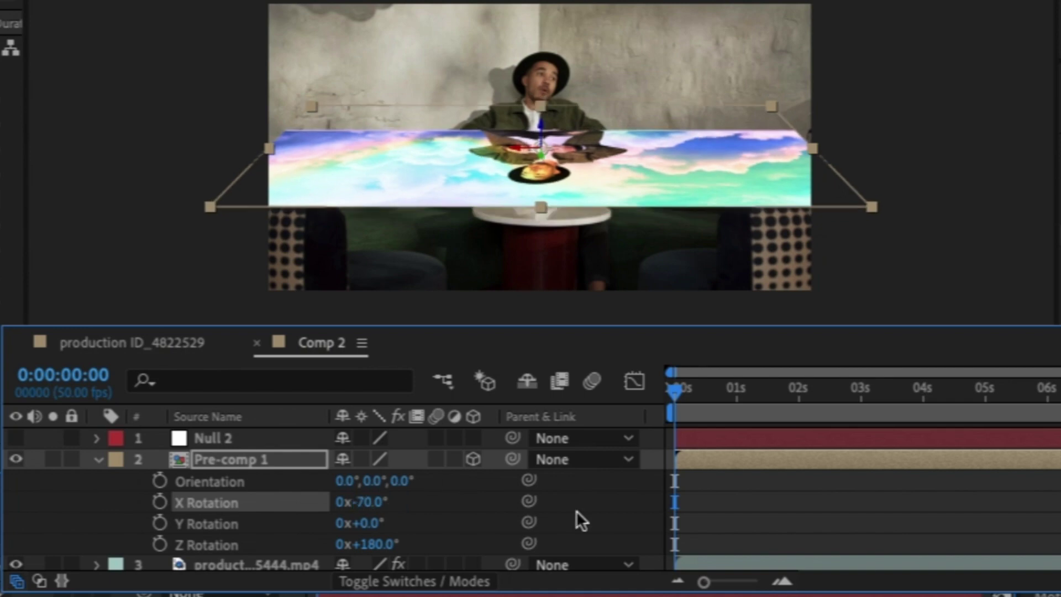
Lower Pre-comp 1 toward the table and move the footage layer above it.
left_click(261, 457)
key("p")
left_click_drag(407, 481, 453, 480)
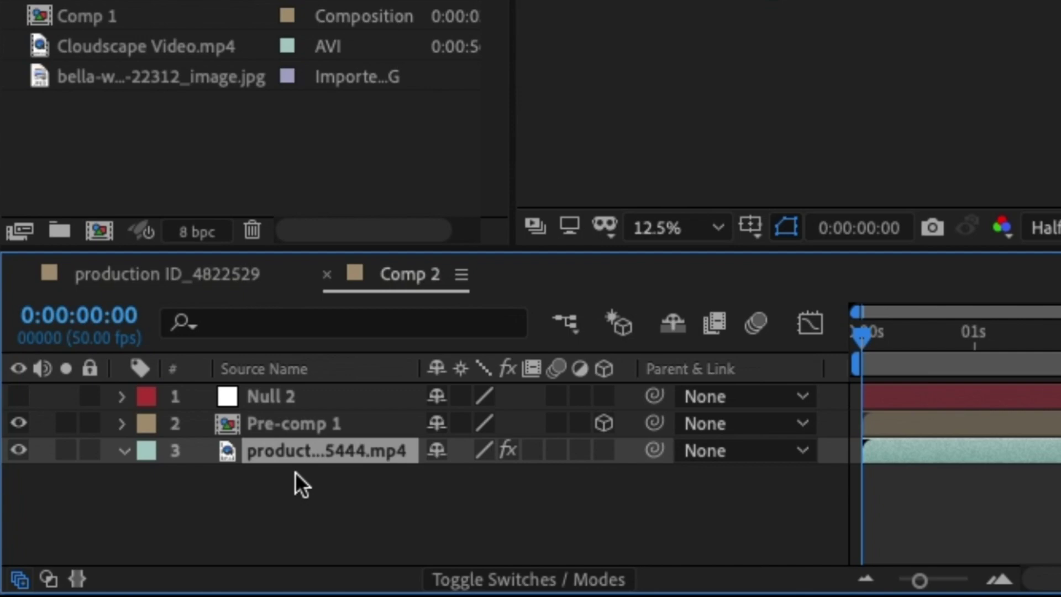
left_click_drag(293, 451, 290, 412)
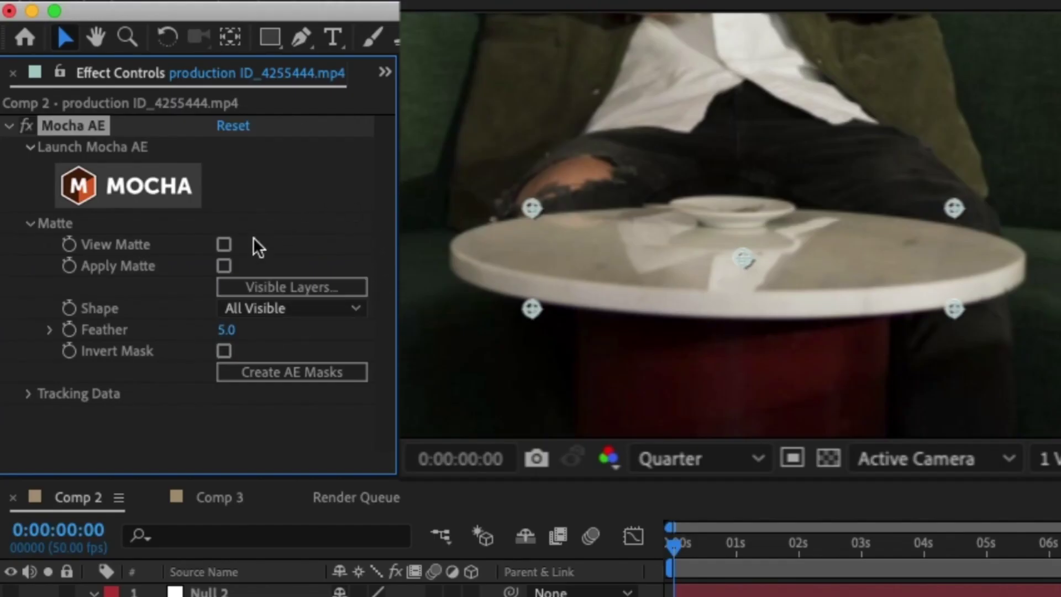
Apply the Mocha AE table matte inverted with a feather of 20.
left_click(224, 244)
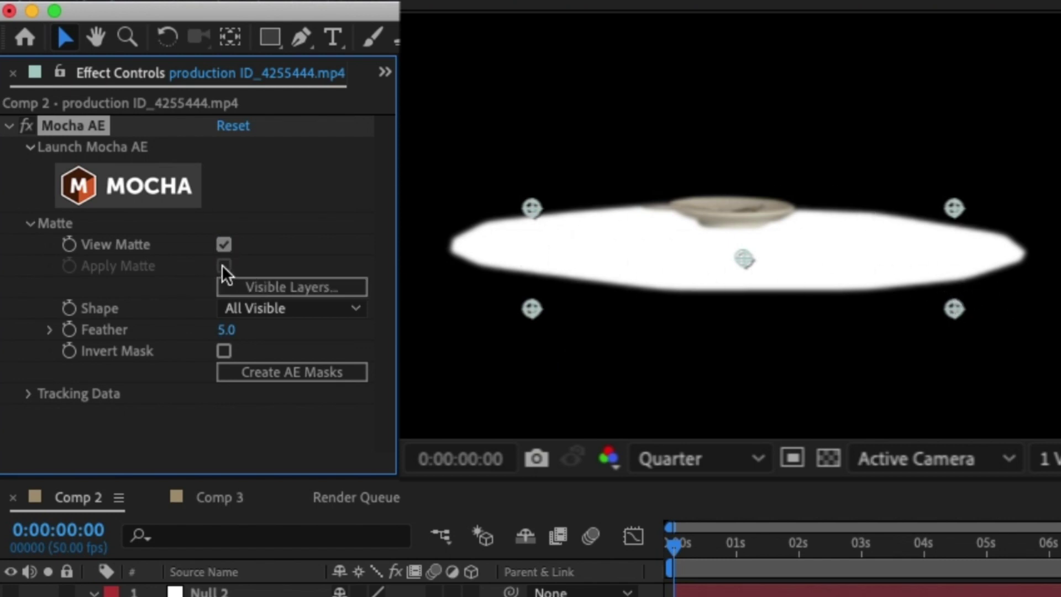
left_click(225, 245)
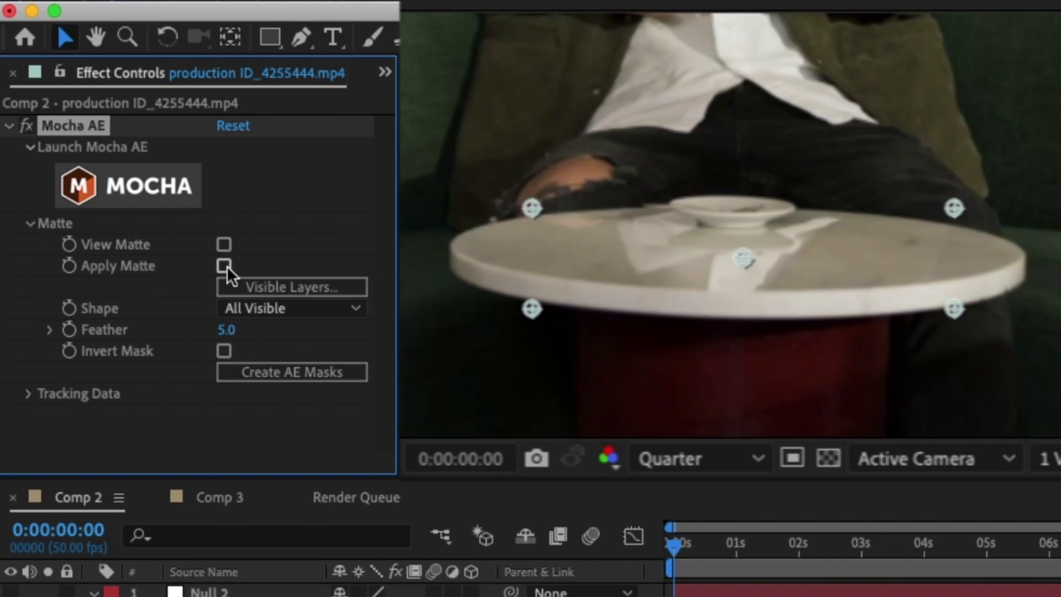
left_click(224, 266)
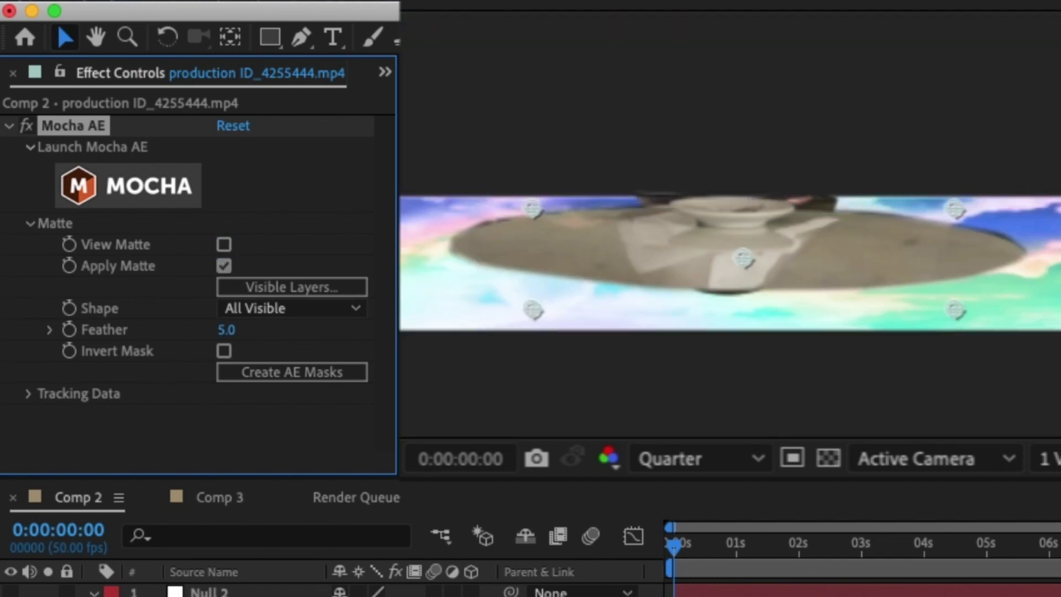
left_click(225, 351)
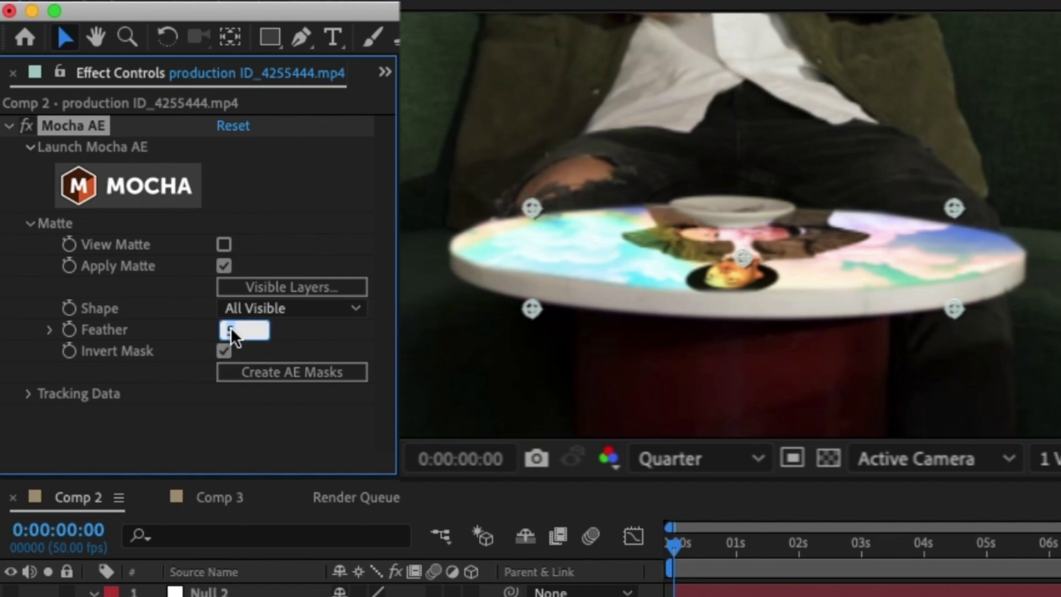
key("Return")
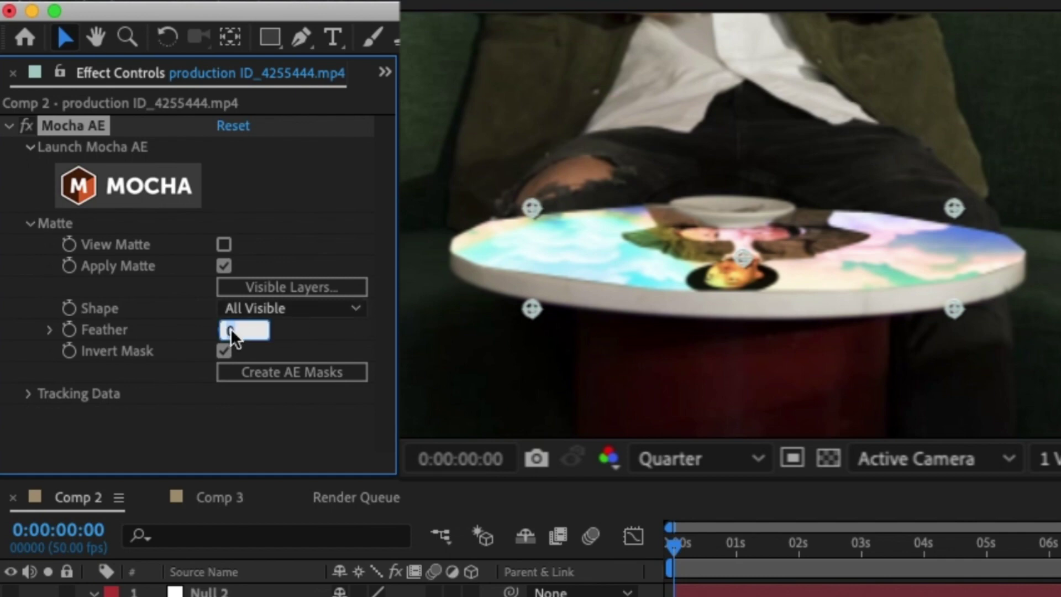
type("20")
key("Return")
left_click(318, 427)
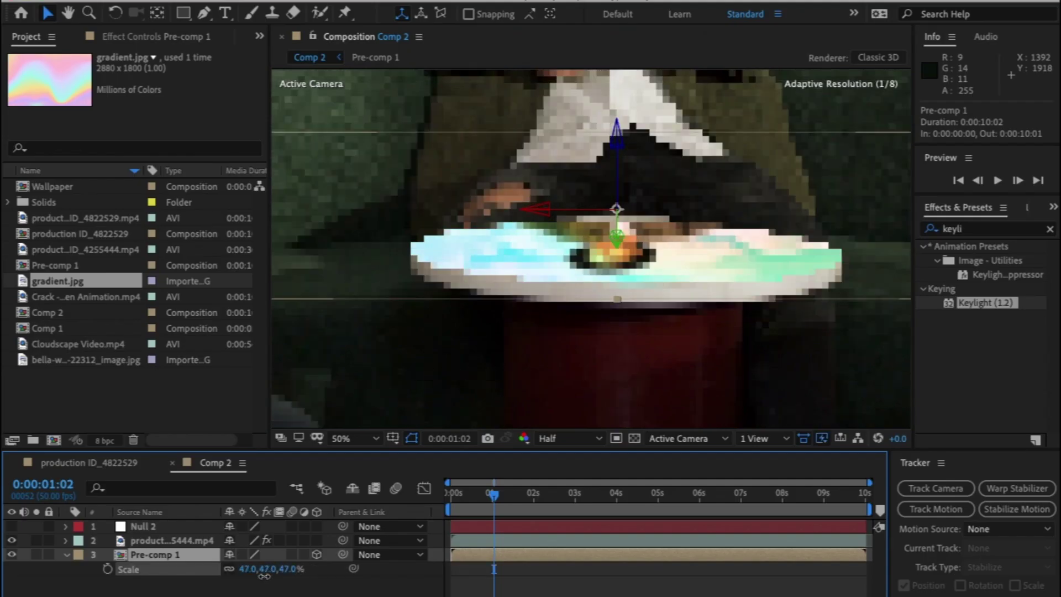
Nudge Pre-comp 1 in the frame and pick-whip its parent to Null 2.
left_click_drag(616, 208, 629, 267)
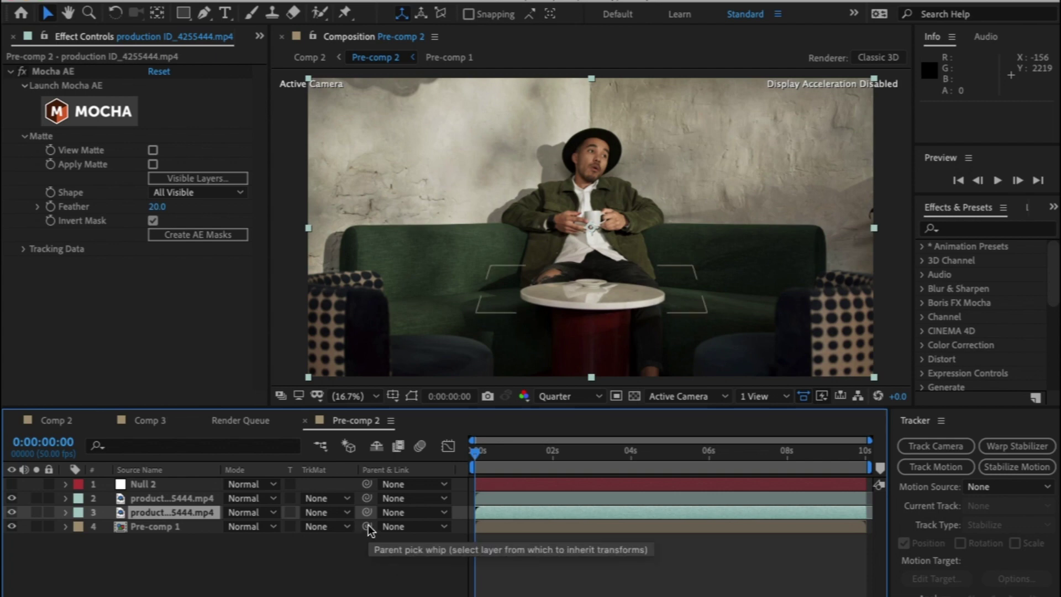
left_click_drag(215, 514, 178, 487)
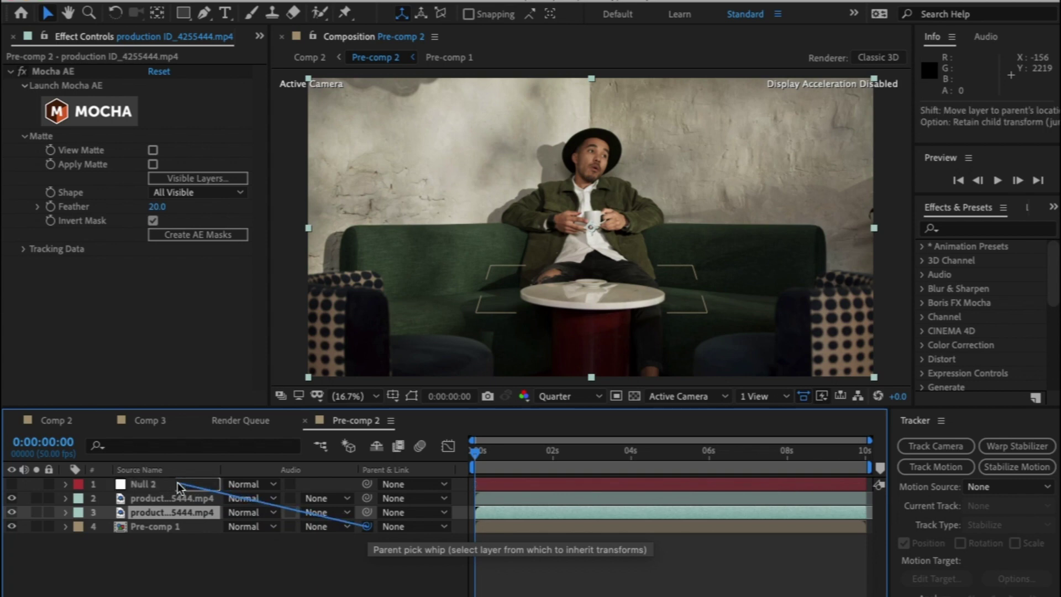
left_click_drag(178, 486, 179, 488)
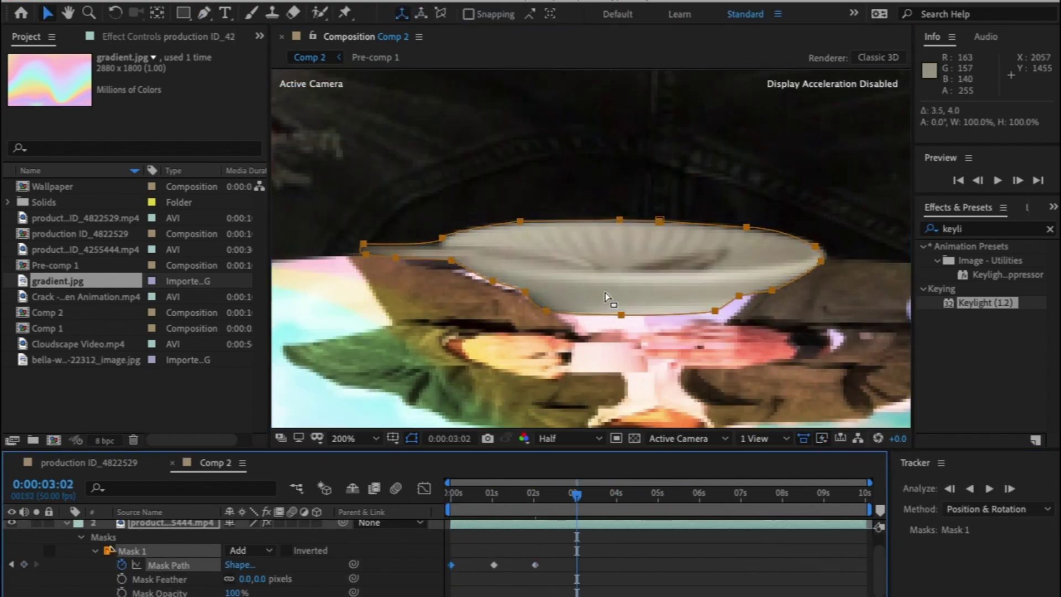
Keyframe Mask 1 onto the saucer at 3, 6 and 8 seconds, then return to the start.
left_click_drag(581, 327, 512, 376)
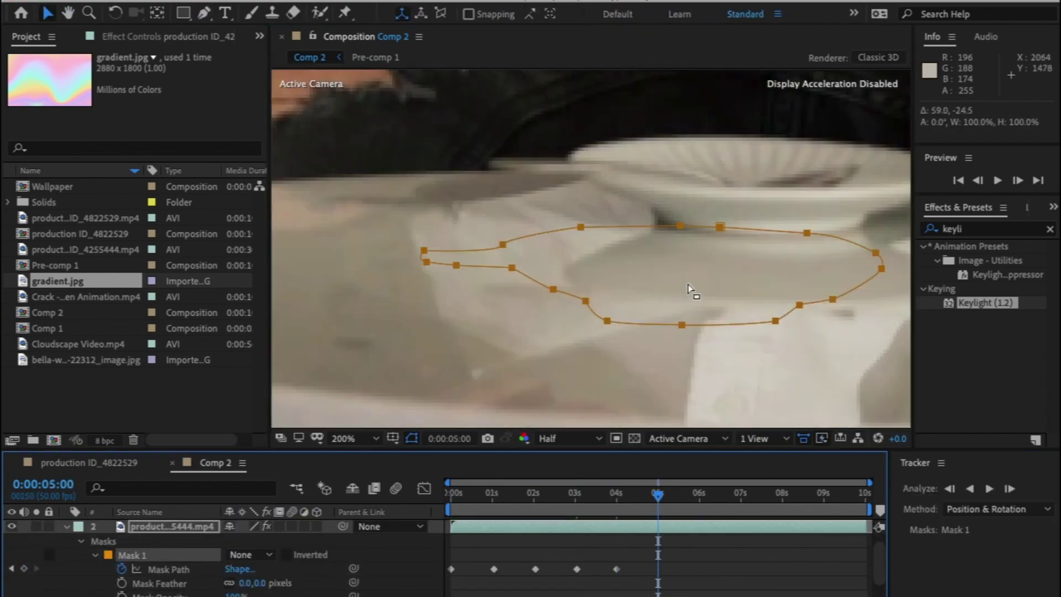
left_click(700, 495)
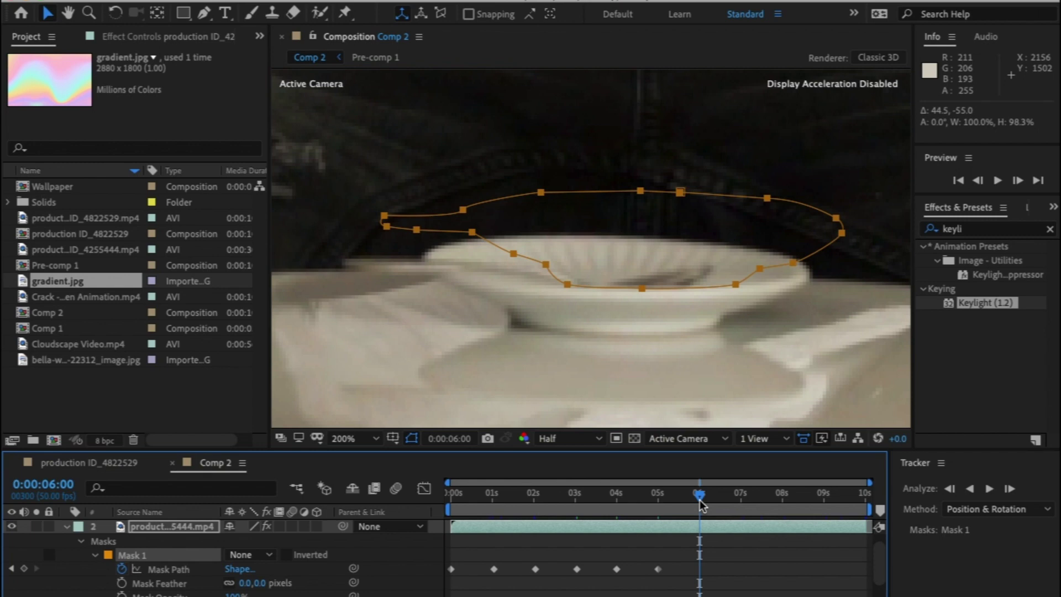
left_click(742, 495)
left_click_drag(576, 285, 579, 381)
left_click(783, 495)
left_click(825, 496)
left_click_drag(553, 326, 553, 343)
left_click(866, 495)
left_click(453, 506)
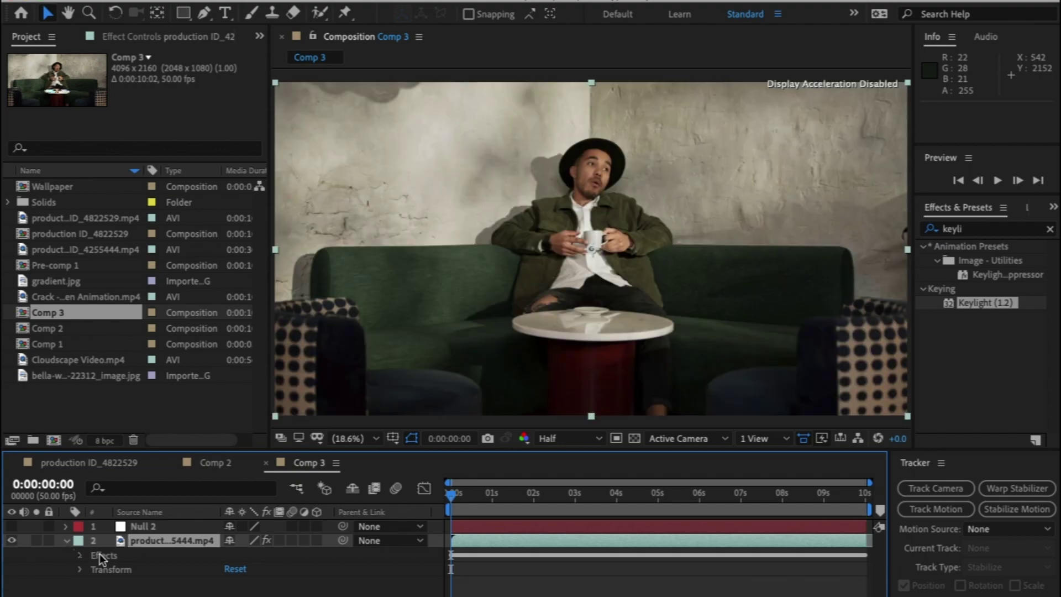
Collapse the sofa footage layer's properties in the Comp 3 timeline.
left_click(100, 554)
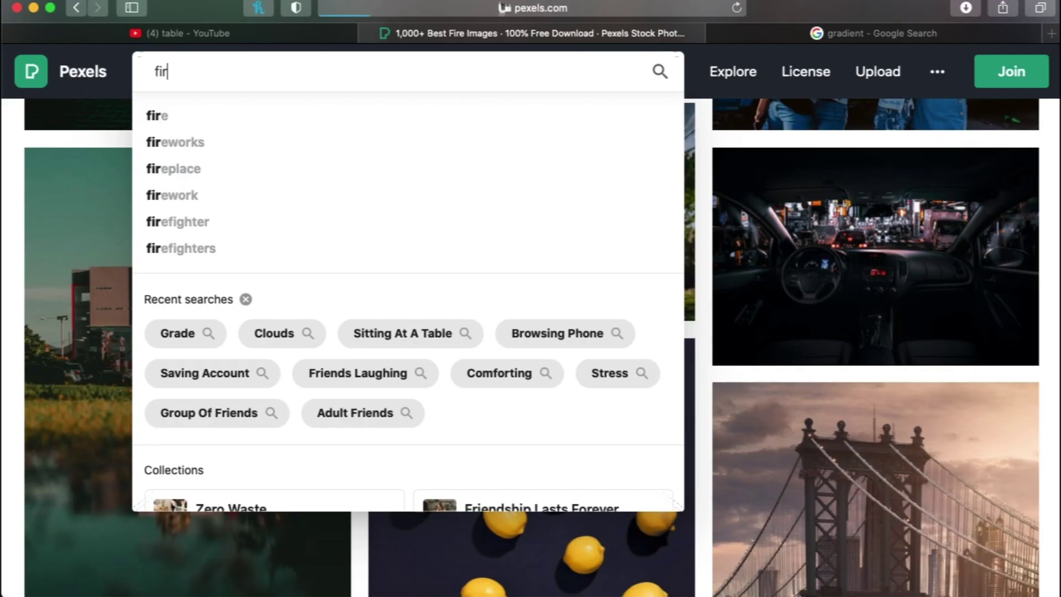
Search Pexels for 'fire' and filter the results to videos.
type("e")
key("Return")
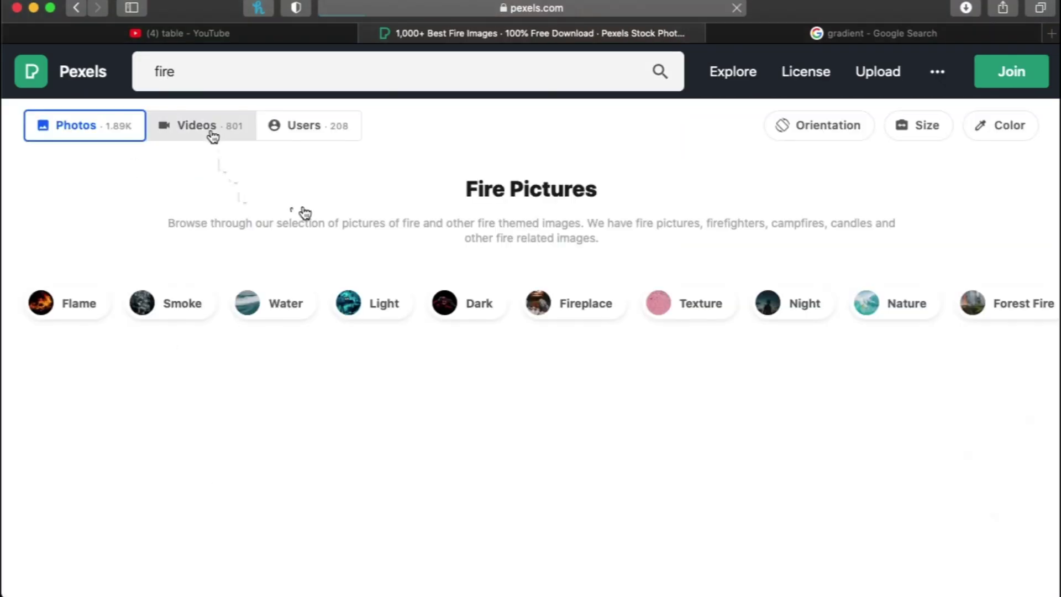
left_click(211, 128)
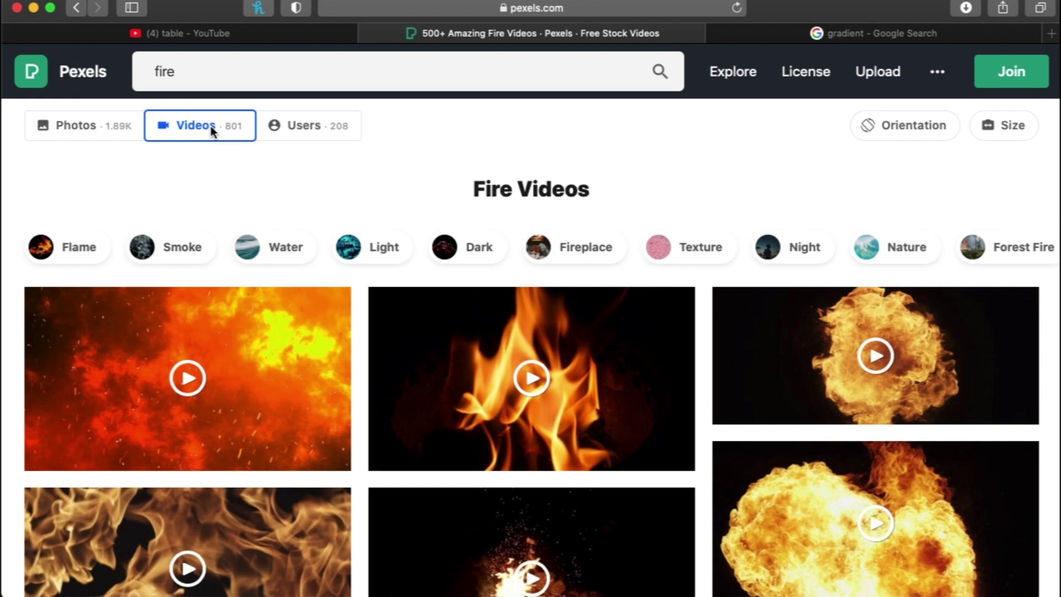
Add the campfire clip Pexels Videos 2629.mp4 to the Comp 3 timeline.
scroll(457, 491, "down", 4)
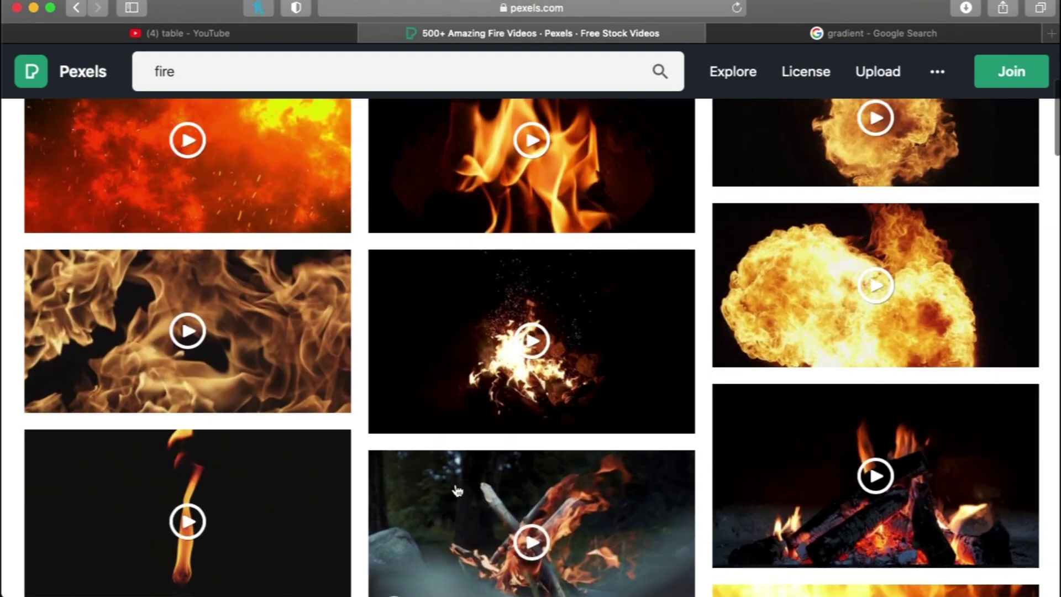
scroll(456, 490, "down", 4)
scroll(457, 491, "down", 5)
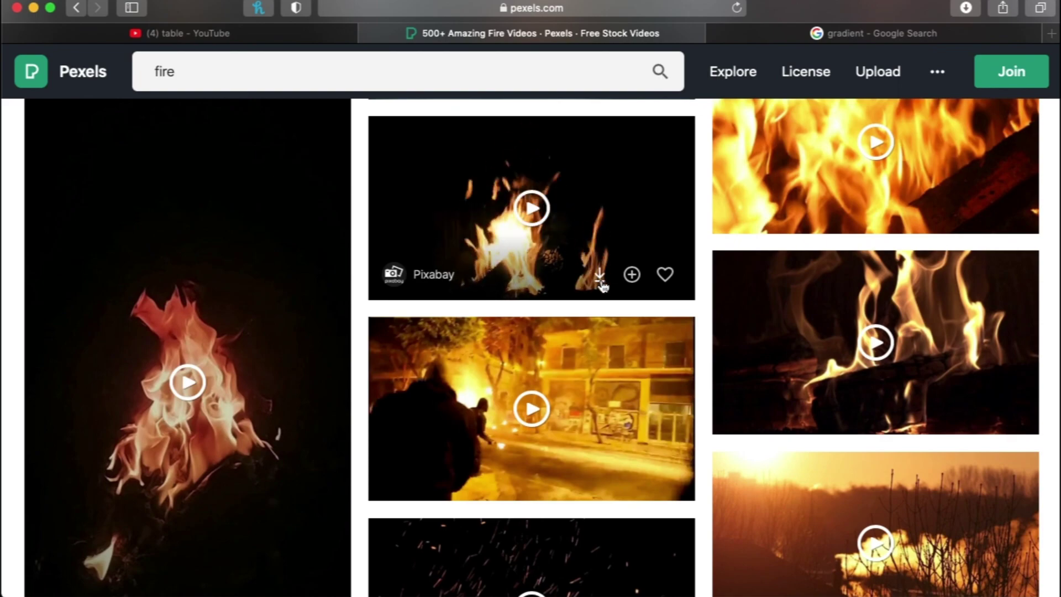
scroll(602, 283, "down", 5)
scroll(603, 286, "down", 5)
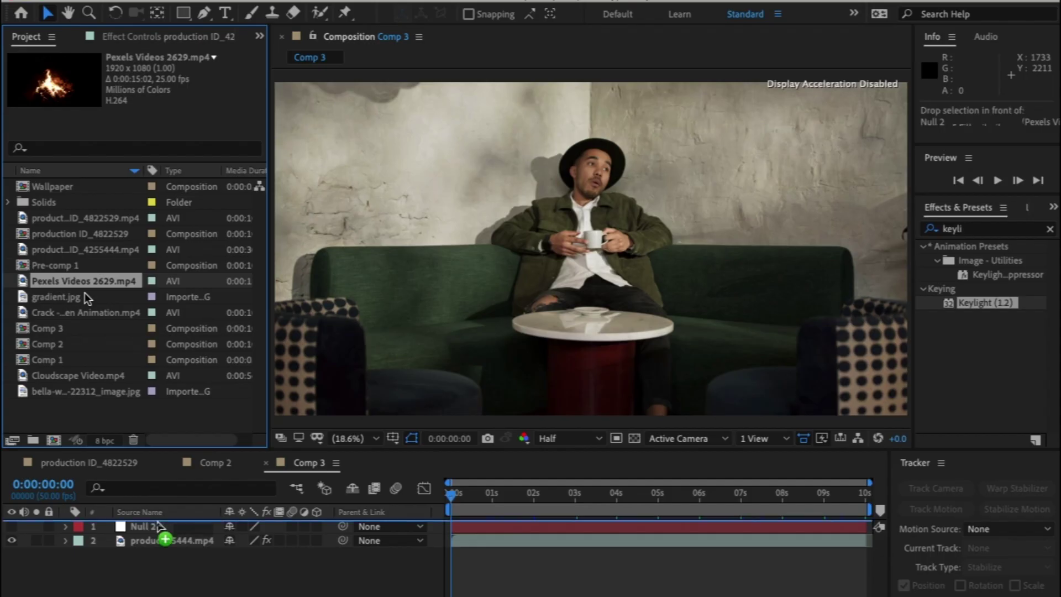
left_click_drag(161, 535, 161, 541)
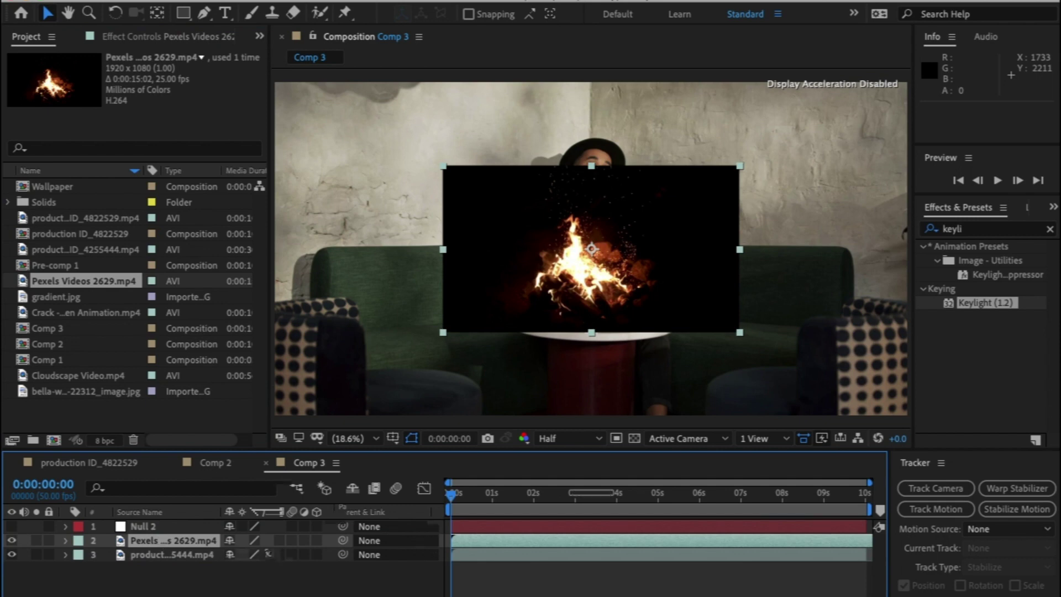
Set the fire layer to Add blending, parent it to Null 2, and preview it.
key("F4")
left_click(251, 541)
left_click(249, 443)
key("p")
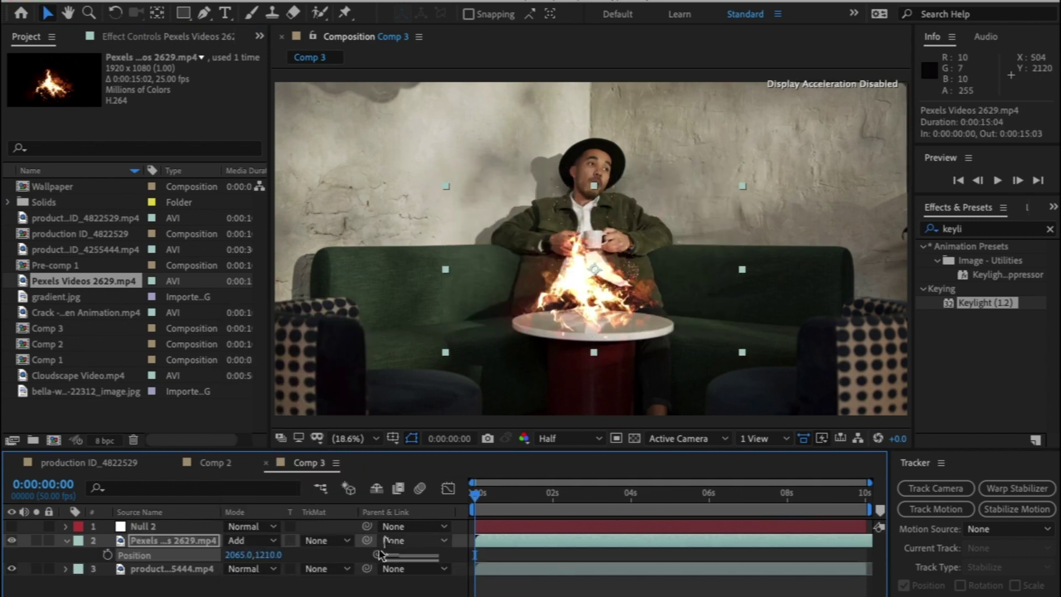
left_click_drag(380, 554, 143, 527)
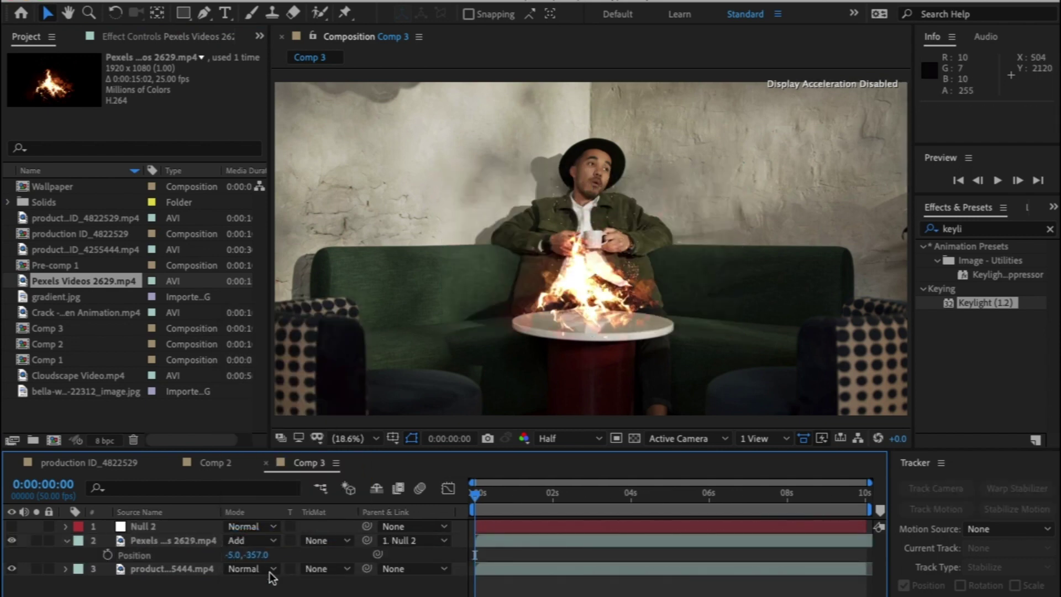
key("space")
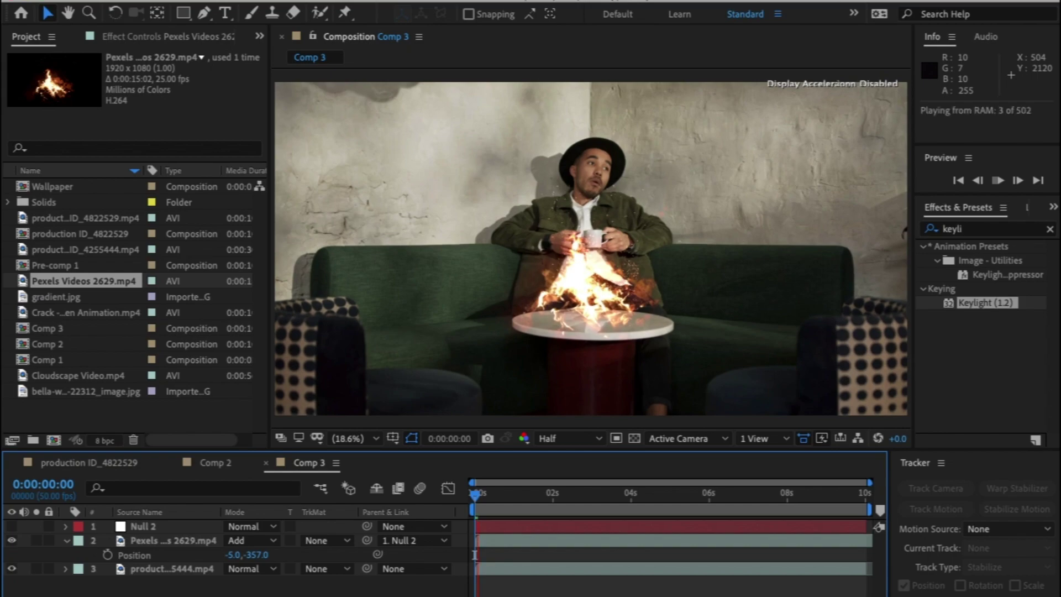